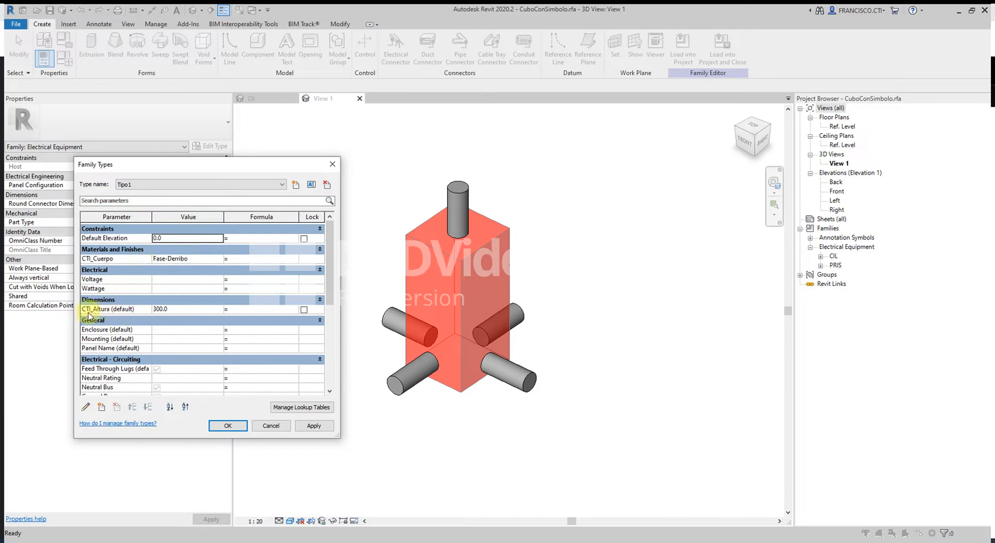
Step: Close the family types and examine the CTI_Altura height dimension in the Back elevation, returning to 3D View 1
{"action": "left_click", "coordinate": [332, 164]}
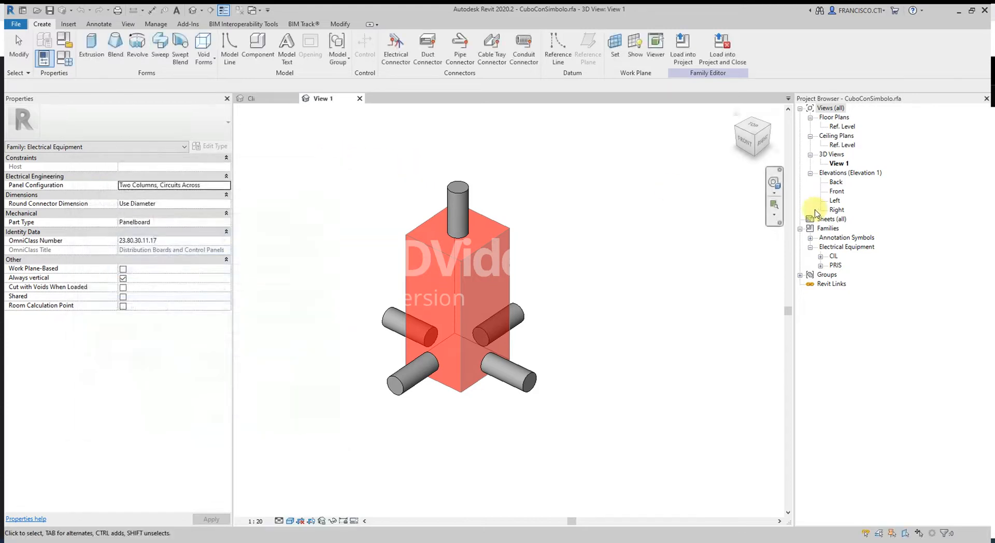
{"action": "double_click", "coordinate": [835, 182]}
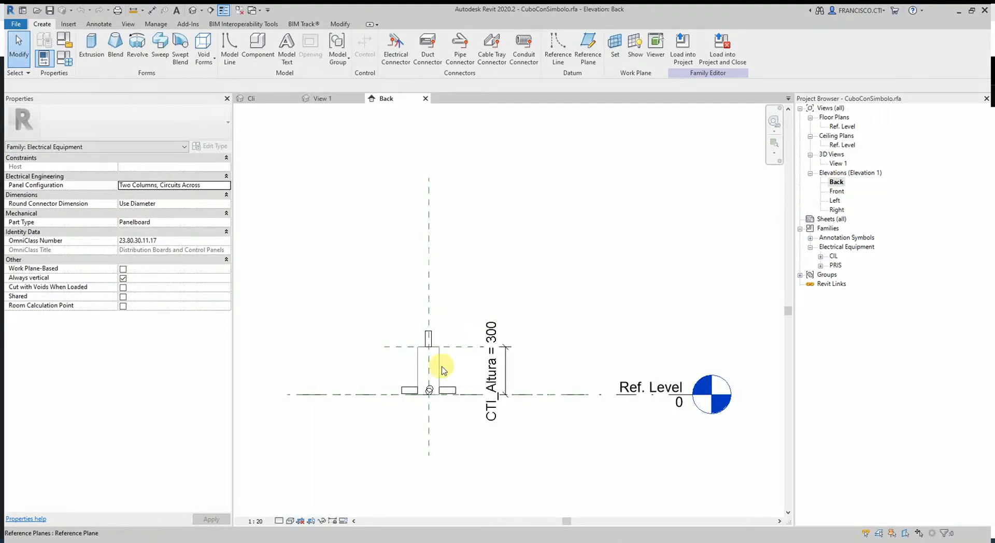
{"action": "scroll", "coordinate": [444, 365], "scroll_direction": "up", "scroll_amount": 4}
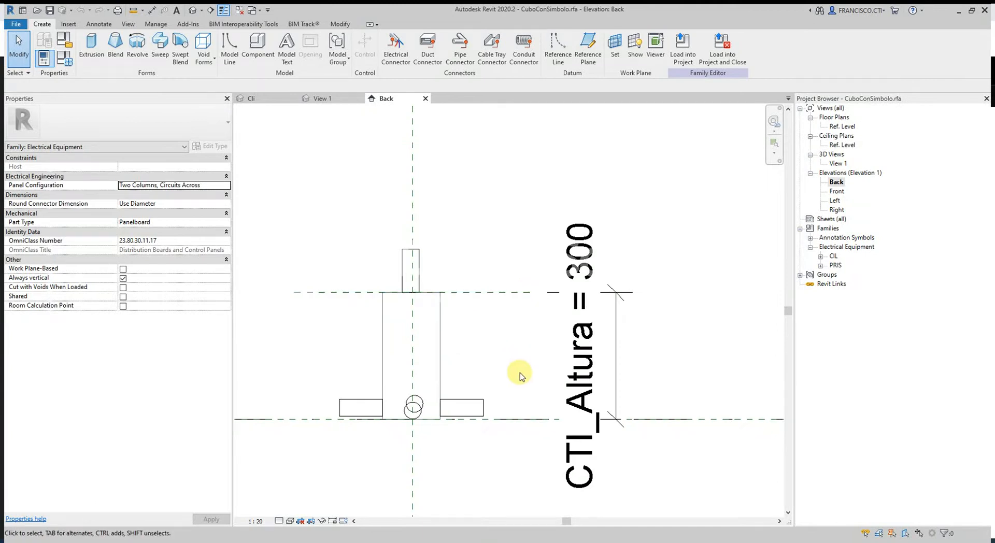
{"action": "scroll", "coordinate": [471, 367], "scroll_direction": "down", "scroll_amount": 2}
{"action": "key", "text": "ctrl+Tab"}
{"action": "key", "text": "ctrl+Tab"}
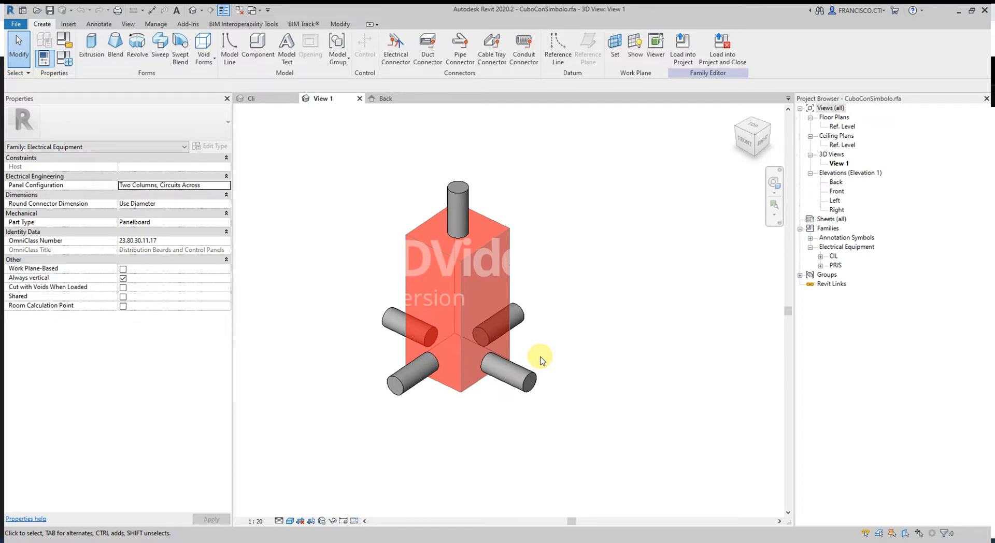
{"action": "middle_click_drag", "start_coordinate": [548, 353], "coordinate": [498, 373]}
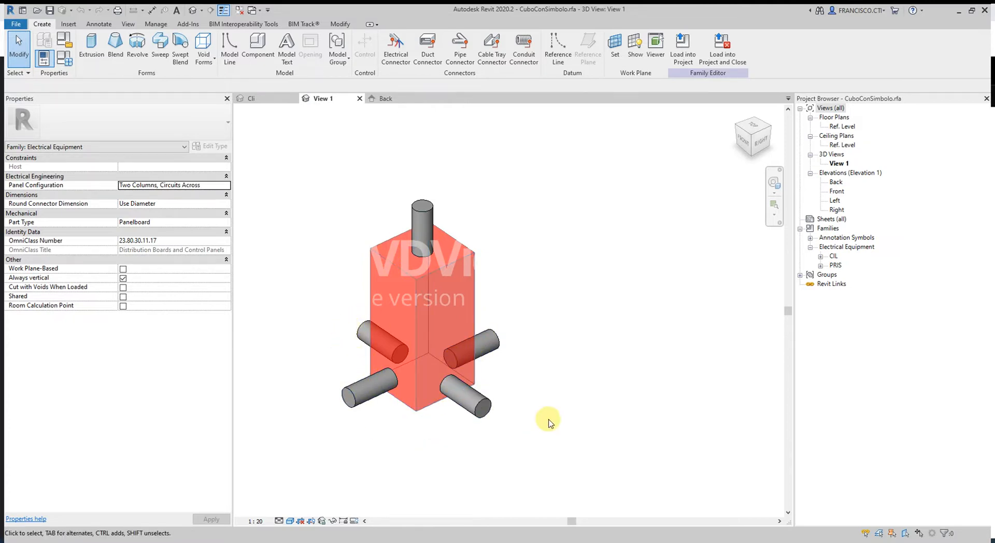
Step: In the project's Cli 3D view, set the CTI_Altura height of the tall red cube with the upper connector to 400 mm
{"action": "left_click", "coordinate": [259, 98]}
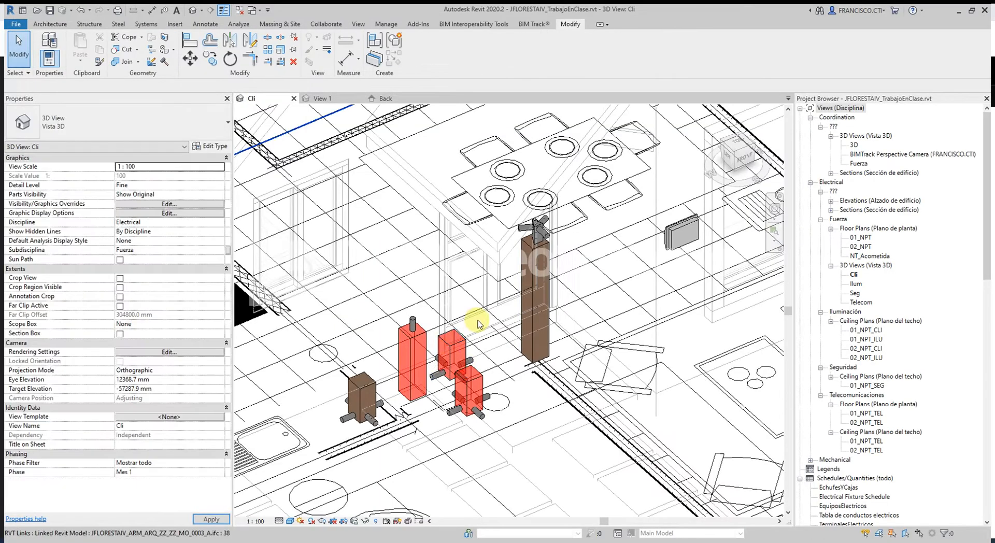
{"action": "scroll", "coordinate": [472, 317], "scroll_direction": "up", "scroll_amount": 3}
{"action": "left_click", "coordinate": [418, 332]}
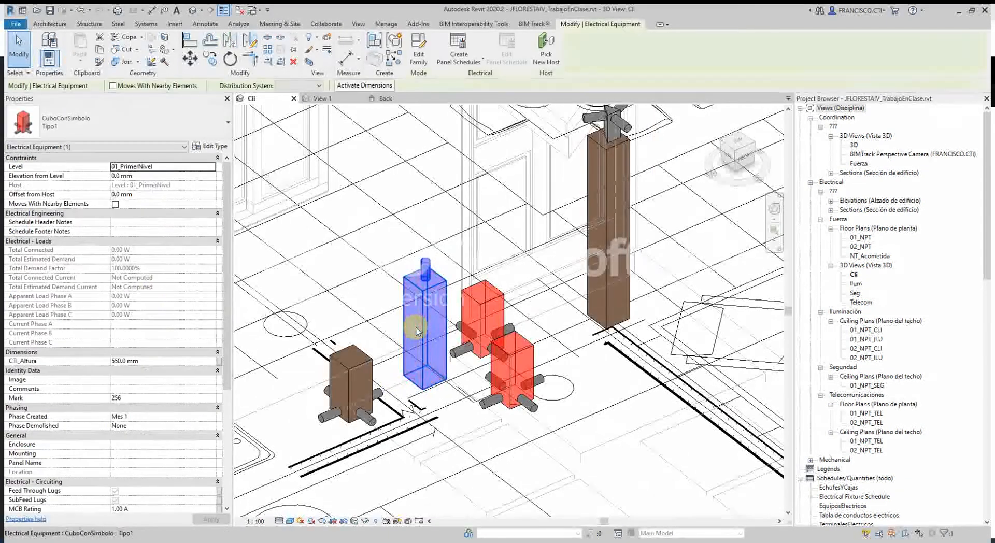
{"action": "left_click", "coordinate": [114, 361]}
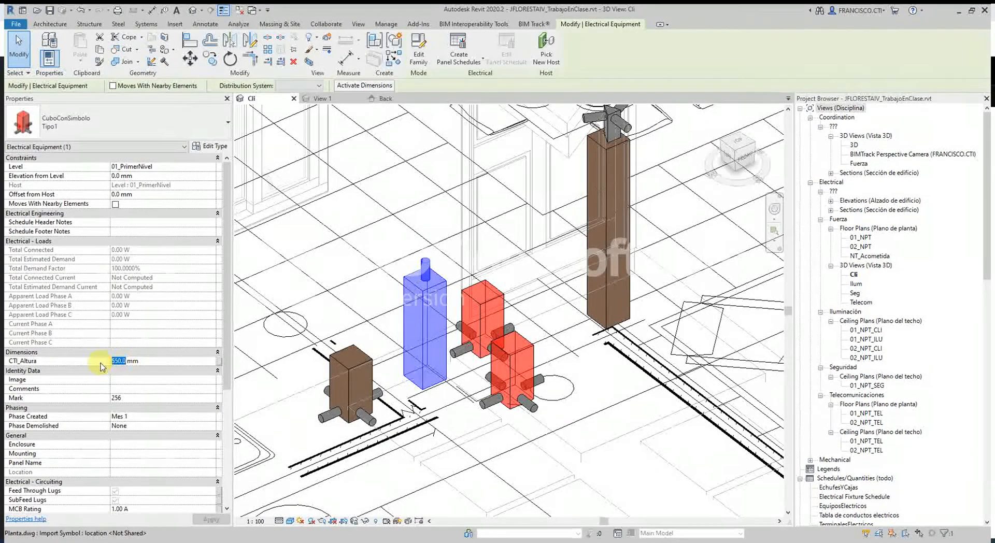
{"action": "type", "text": "400"}
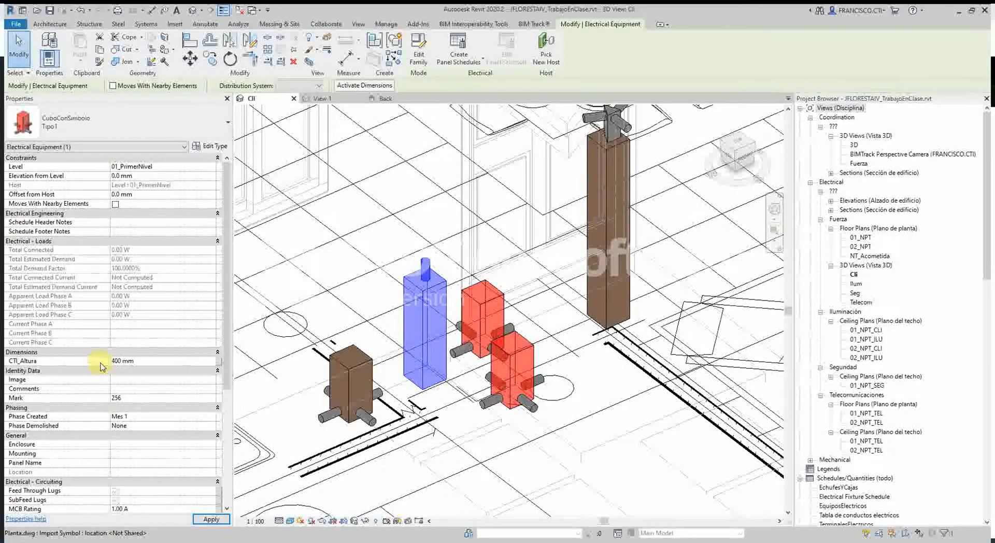
{"action": "scroll", "coordinate": [437, 405], "scroll_direction": "up", "scroll_amount": 2}
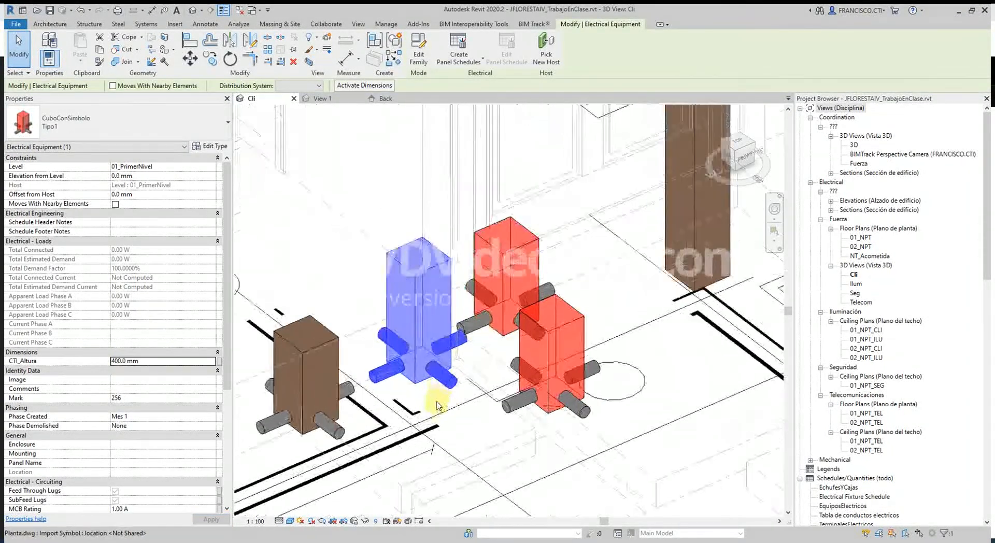
{"action": "scroll", "coordinate": [436, 406], "scroll_direction": "down", "scroll_amount": 3}
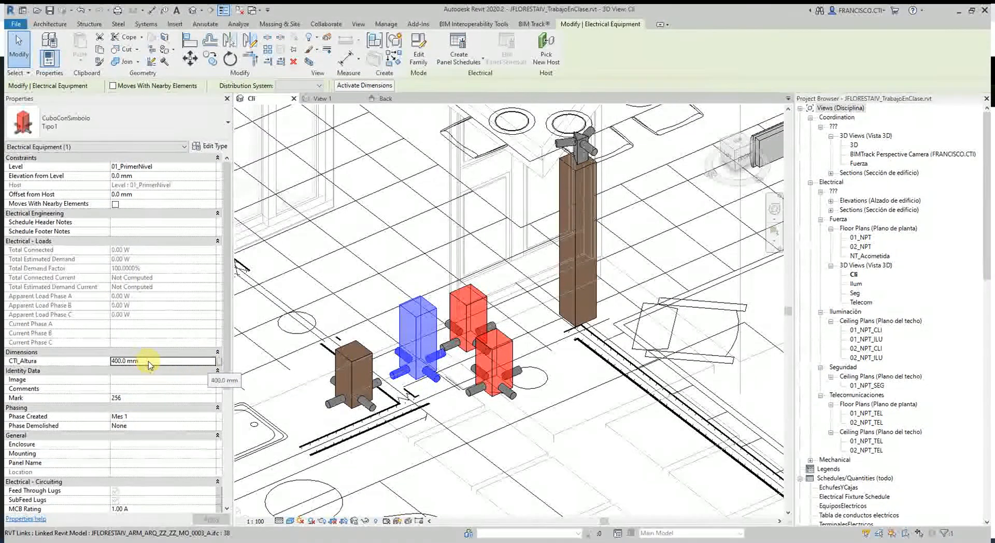
Step: Review the selected red cube's type properties and its instance visibility parameters
{"action": "left_click", "coordinate": [213, 146]}
{"action": "scroll", "coordinate": [233, 336], "scroll_direction": "down", "scroll_amount": 5}
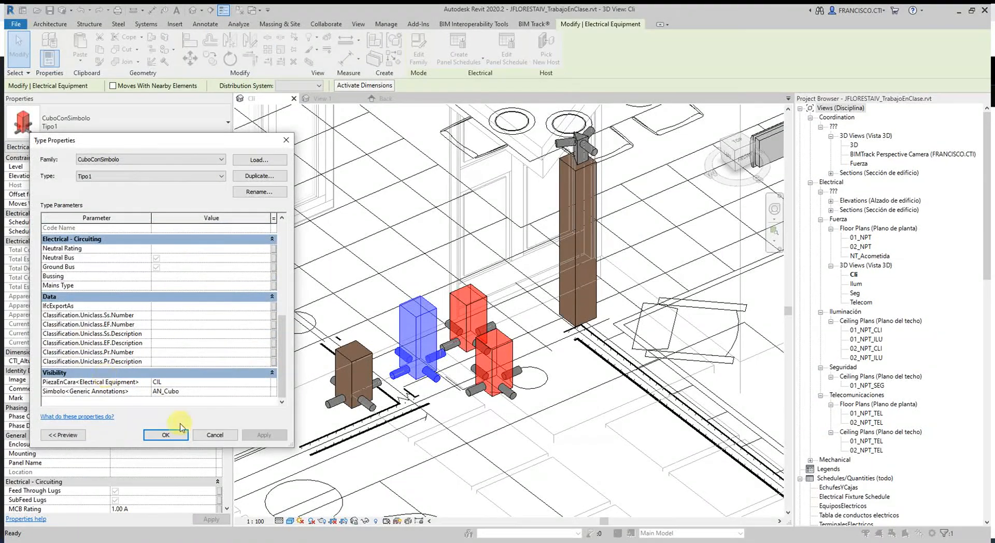
{"action": "left_click", "coordinate": [220, 434]}
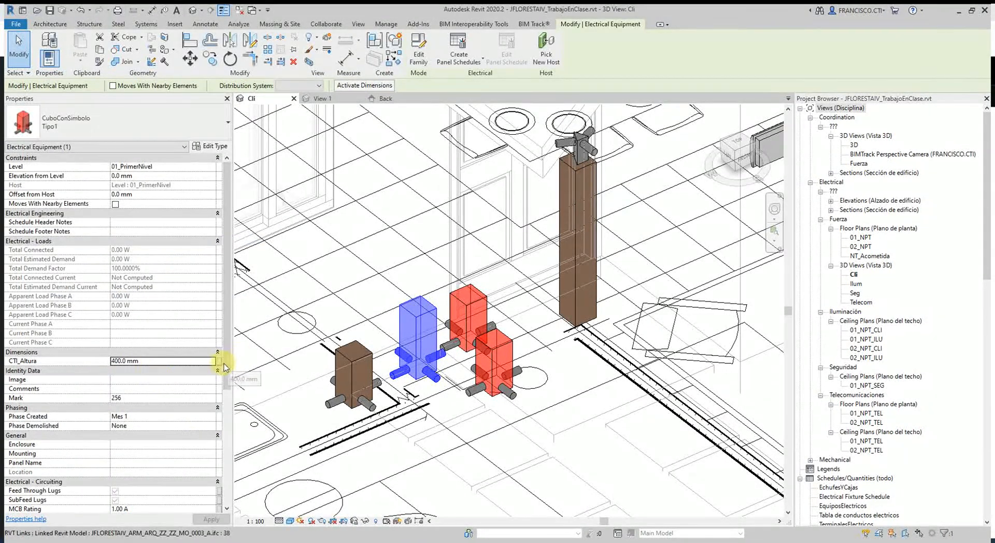
{"action": "left_click_drag", "start_coordinate": [224, 367], "coordinate": [228, 450]}
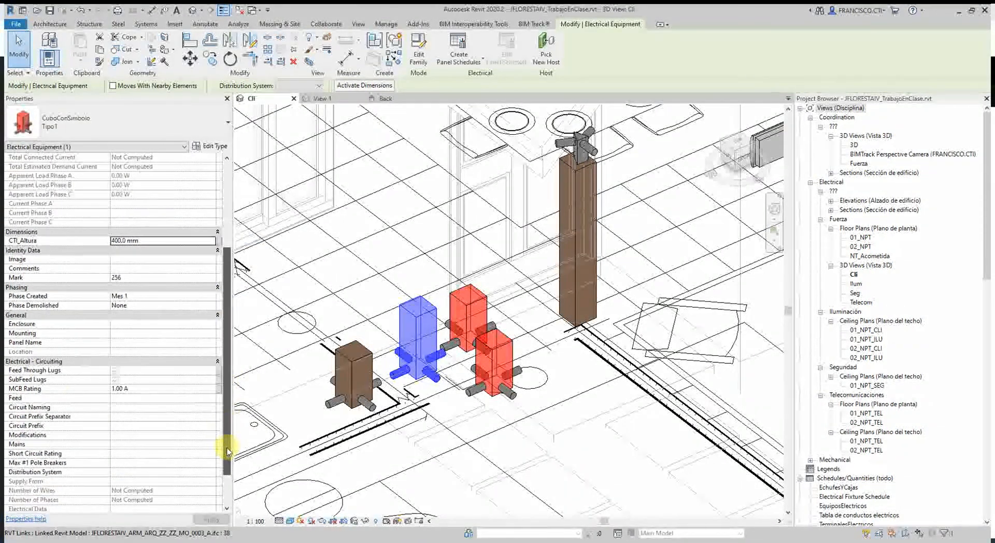
{"action": "scroll", "coordinate": [140, 440], "scroll_direction": "down", "scroll_amount": 2}
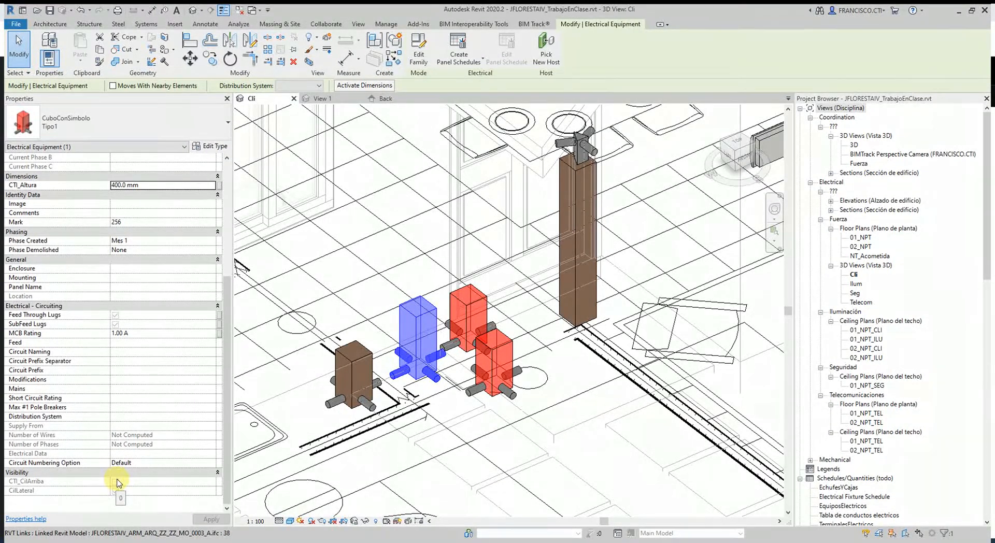
{"action": "scroll", "coordinate": [28, 436], "scroll_direction": "up", "scroll_amount": 4}
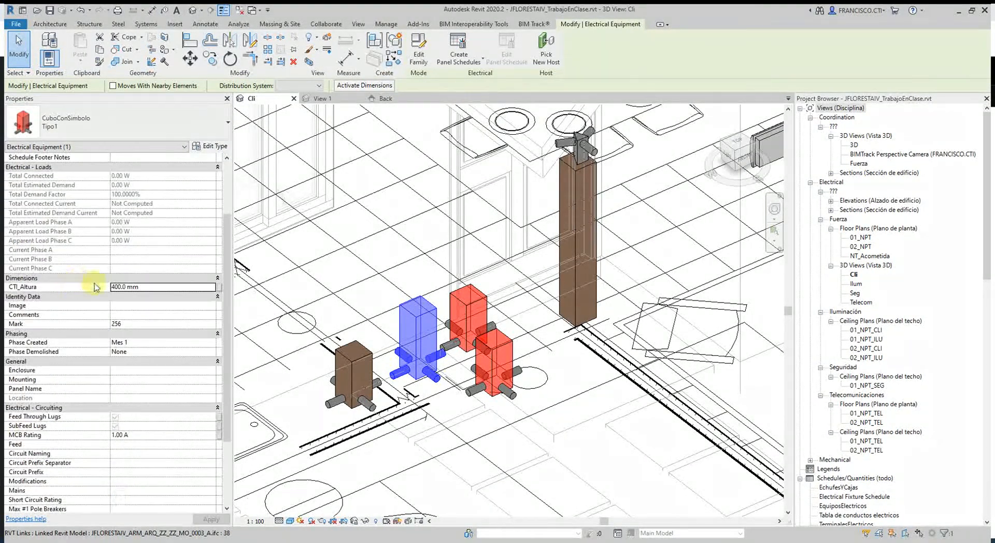
Step: Add the other two red cubes and both brown cubes to the selection and set CTI_Altura to 200 mm for all five
{"action": "left_click", "coordinate": [156, 286]}
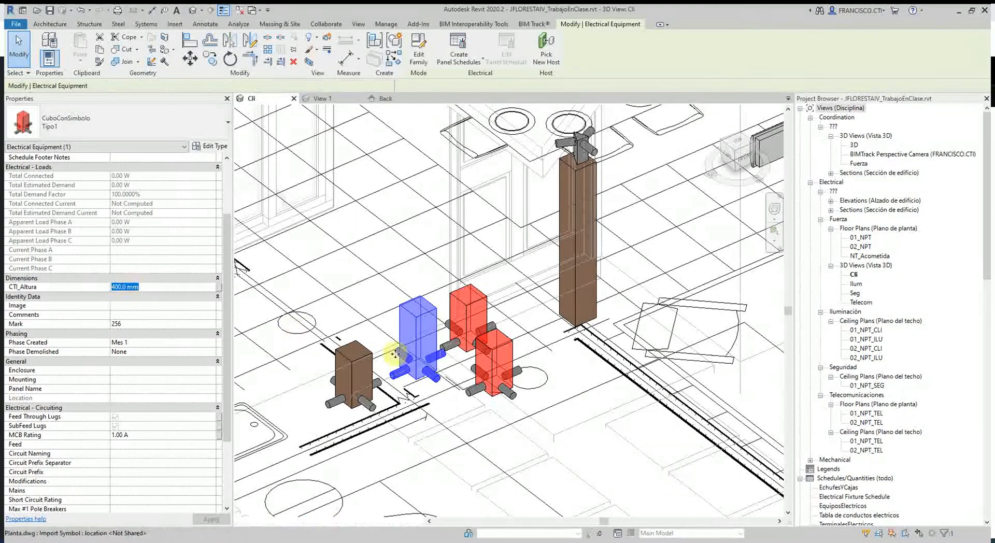
{"action": "scroll", "coordinate": [396, 354], "scroll_direction": "down", "scroll_amount": 4}
{"action": "middle_click_drag", "start_coordinate": [403, 383], "coordinate": [422, 329]}
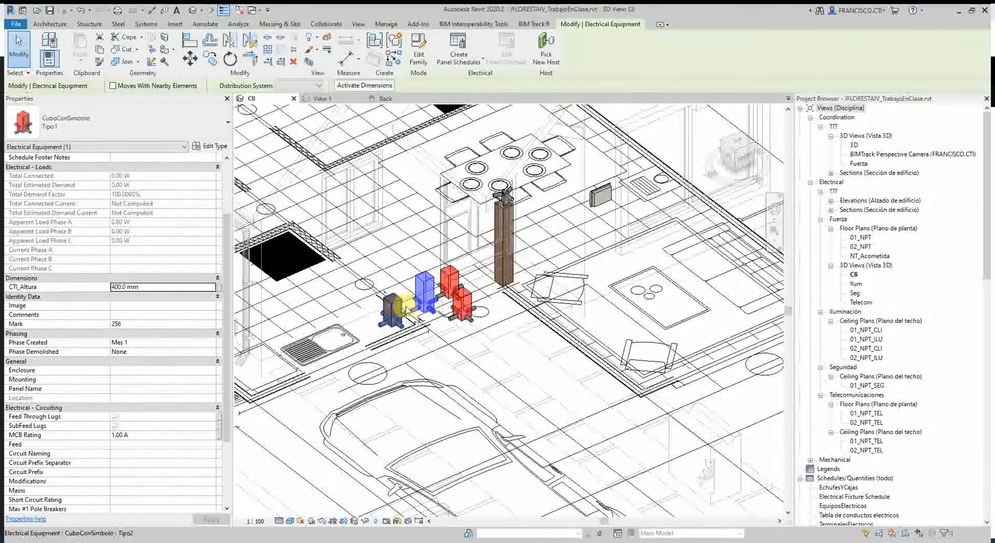
{"action": "left_click", "coordinate": [395, 311], "text": "ctrl"}
{"action": "left_click", "coordinate": [445, 280], "text": "ctrl"}
{"action": "left_click", "coordinate": [466, 311], "text": "ctrl"}
{"action": "left_click", "coordinate": [500, 226], "text": "ctrl"}
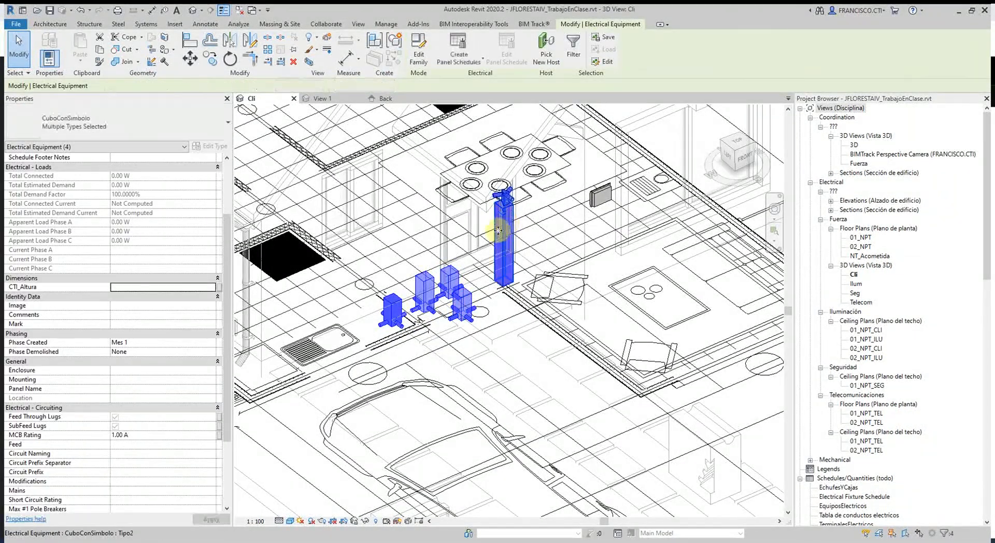
{"action": "middle_click_drag", "start_coordinate": [434, 274], "coordinate": [452, 330], "text": "shift"}
{"action": "scroll", "coordinate": [449, 317], "scroll_direction": "up", "scroll_amount": 4}
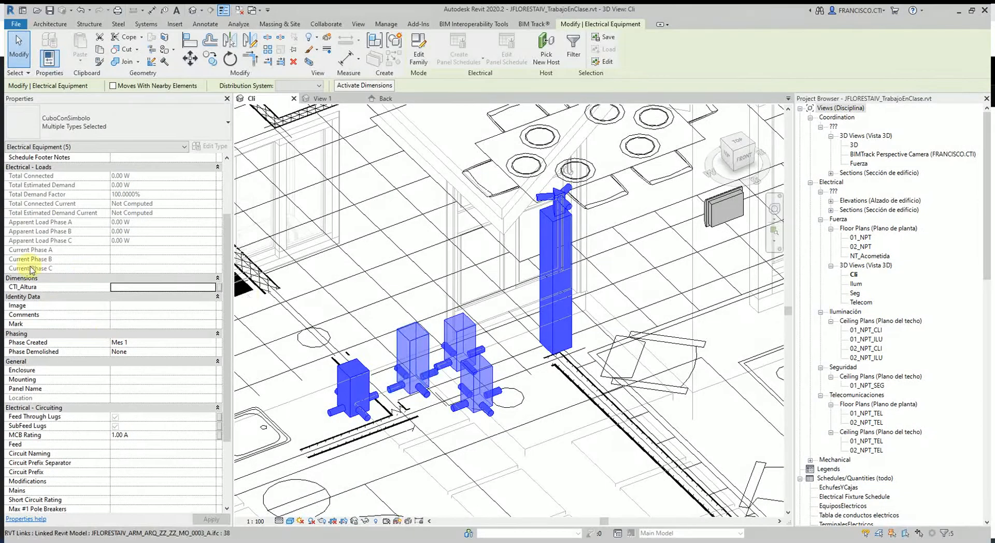
{"action": "left_click", "coordinate": [128, 286]}
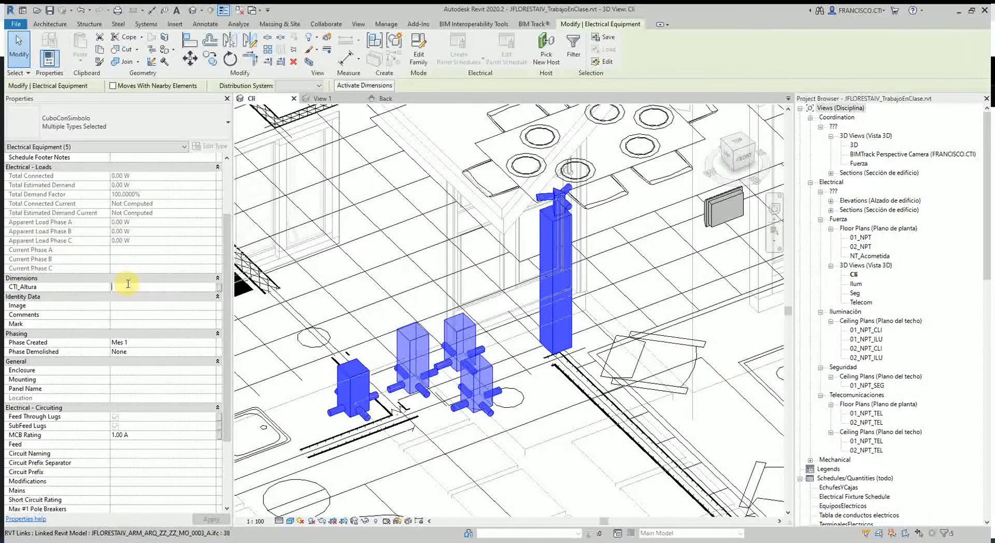
{"action": "type", "text": "200"}
{"action": "key", "text": "Return"}
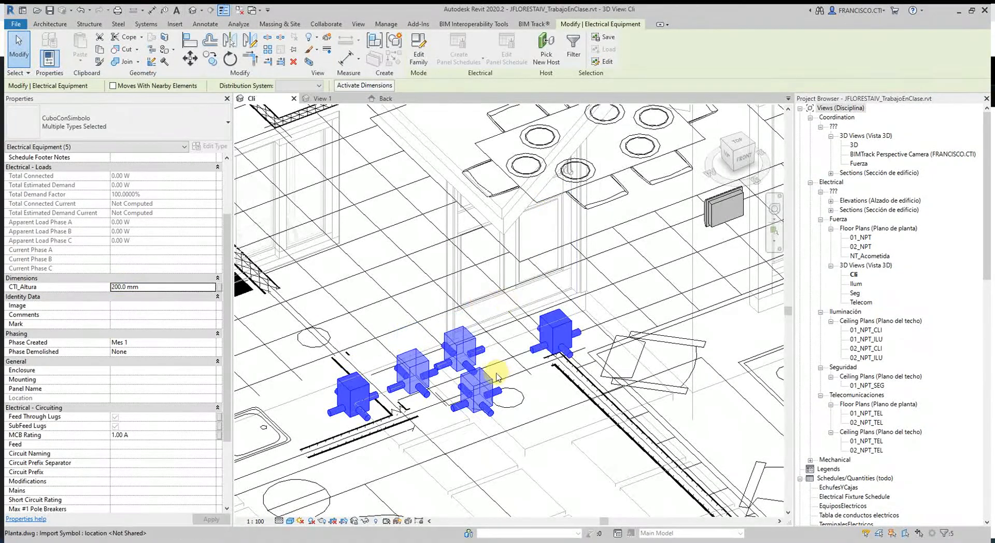
{"action": "scroll", "coordinate": [433, 389], "scroll_direction": "up", "scroll_amount": 3}
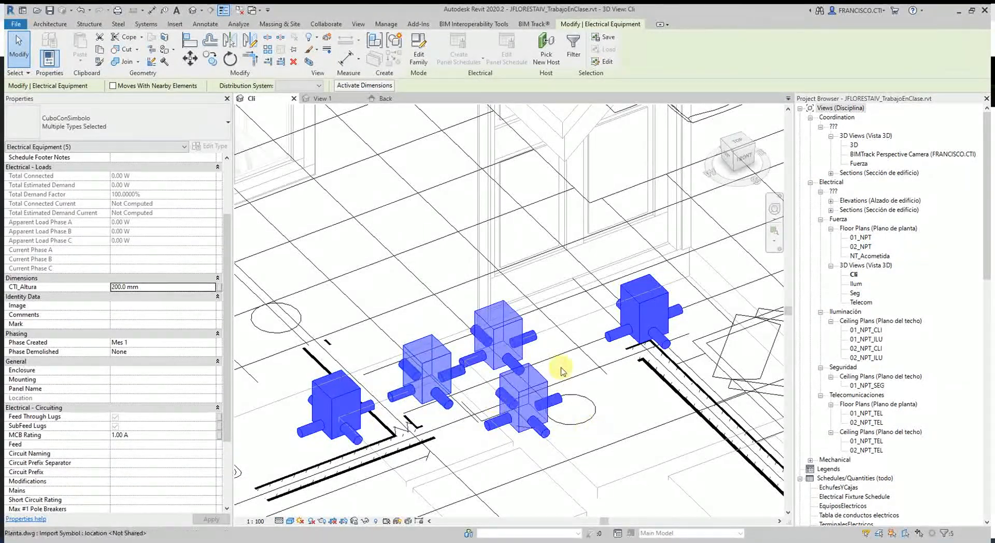
Step: Set CTI_Altura to 600 mm for the five selected cubes and clear the selection
{"action": "middle_click_drag", "start_coordinate": [422, 399], "coordinate": [442, 368]}
{"action": "left_click", "coordinate": [164, 290]}
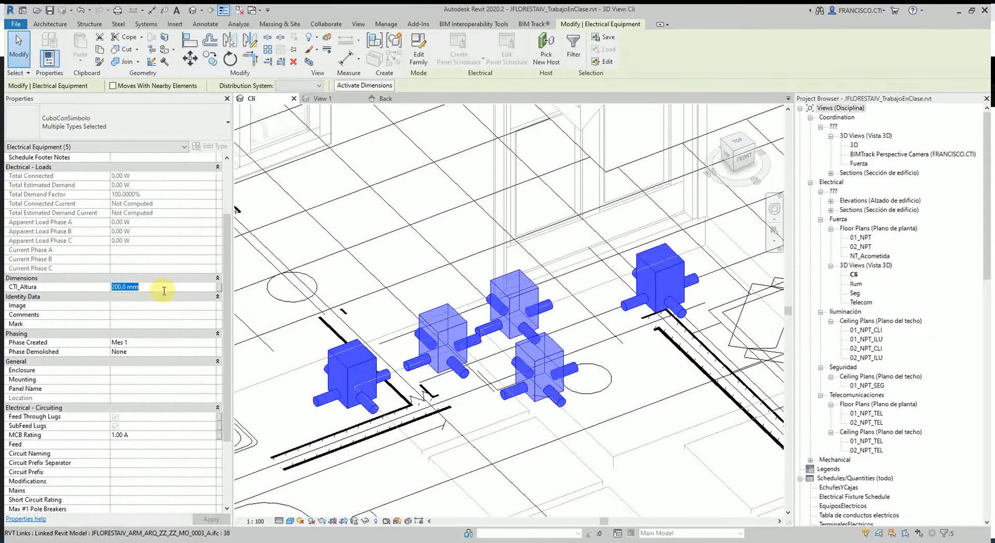
{"action": "type", "text": "600"}
{"action": "key", "text": "Return"}
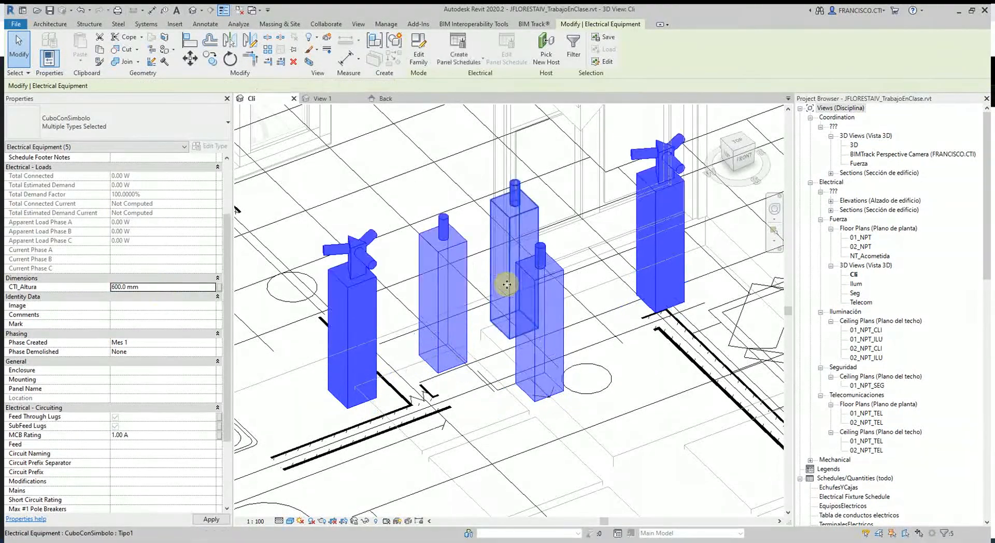
{"action": "middle_click_drag", "start_coordinate": [548, 285], "coordinate": [538, 343]}
{"action": "key", "text": "Escape"}
{"action": "scroll", "coordinate": [502, 349], "scroll_direction": "down", "scroll_amount": 2}
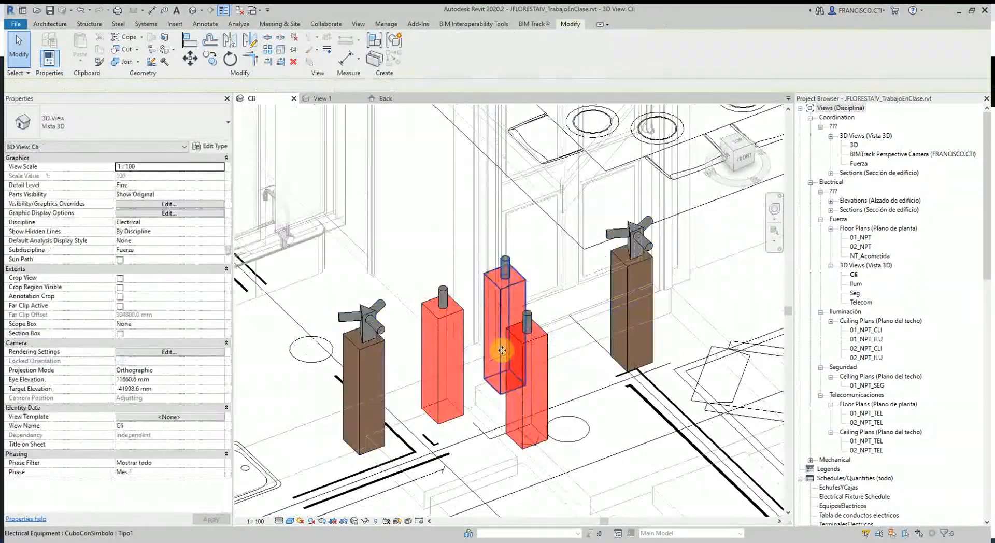
{"action": "middle_click_drag", "start_coordinate": [590, 415], "coordinate": [487, 422], "text": "shift"}
{"action": "scroll", "coordinate": [390, 322], "scroll_direction": "up", "scroll_amount": 2}
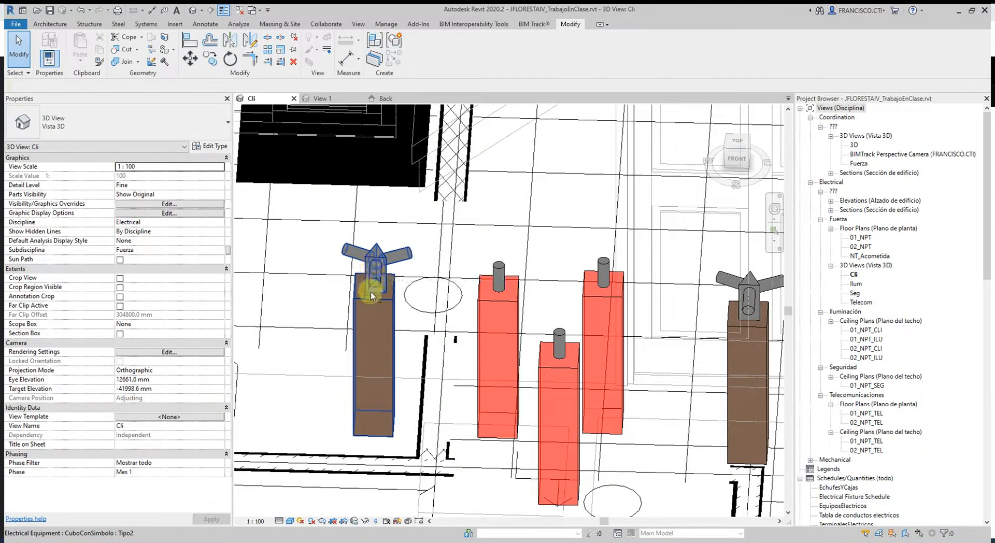
{"action": "middle_click_drag", "start_coordinate": [376, 296], "coordinate": [428, 324], "text": "shift"}
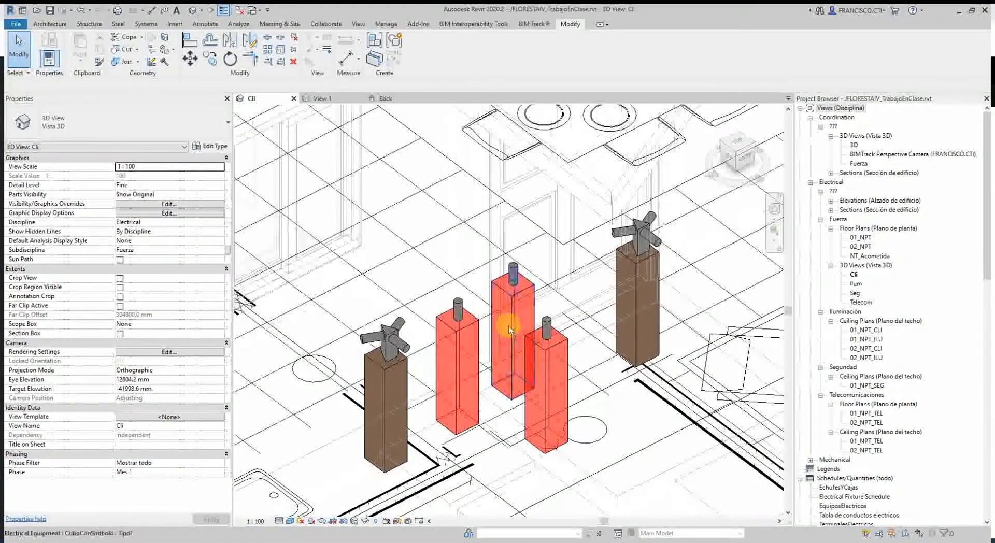
{"action": "scroll", "coordinate": [397, 337], "scroll_direction": "down", "scroll_amount": 2}
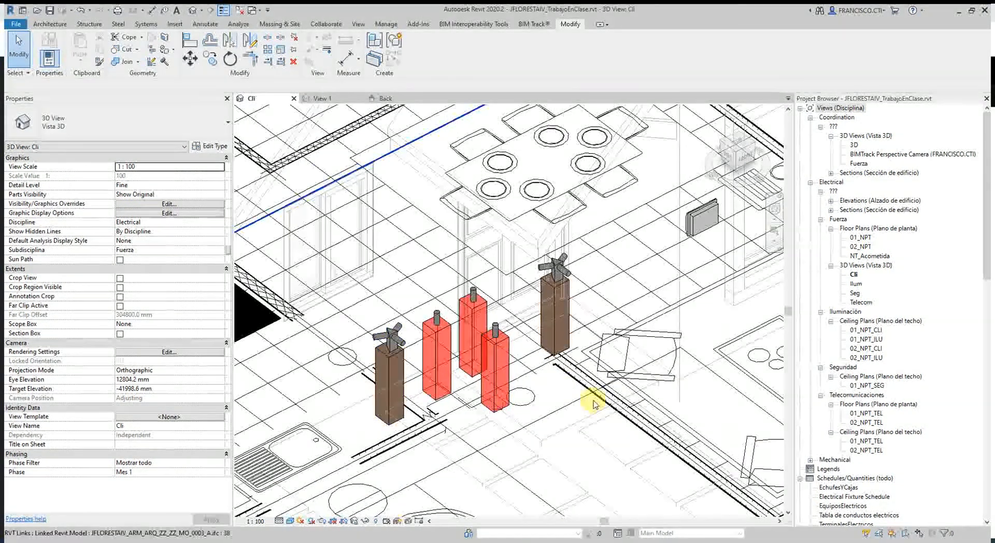
{"action": "middle_click_drag", "start_coordinate": [406, 396], "coordinate": [406, 402], "text": "shift"}
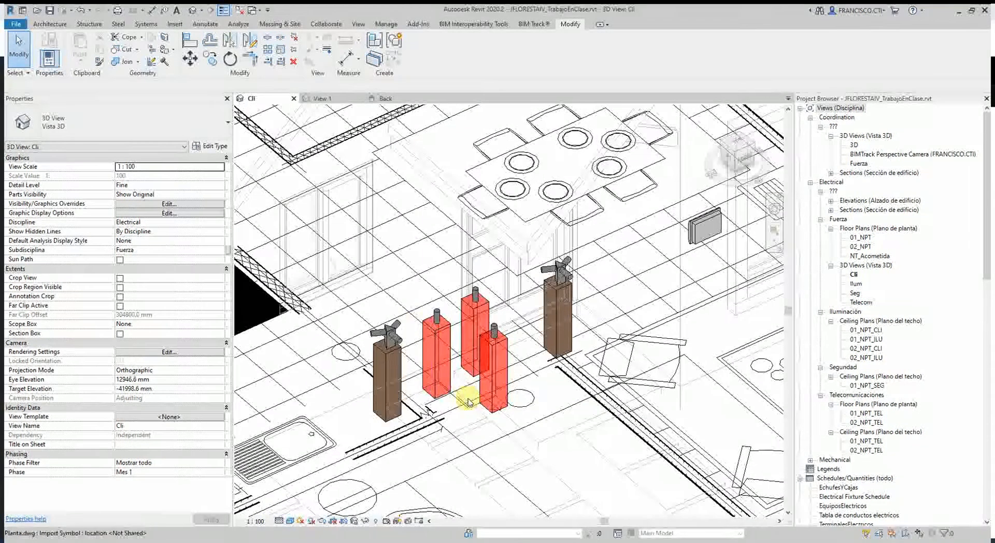
Step: Return to the family's Back elevation and review the Visibility parameter formulas in the family types
{"action": "left_click", "coordinate": [321, 98]}
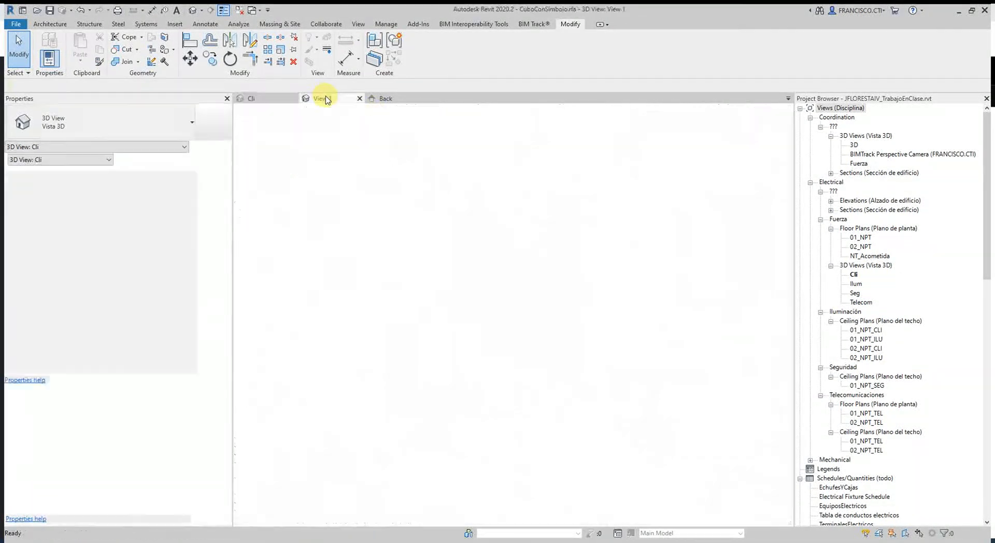
{"action": "left_click", "coordinate": [384, 98]}
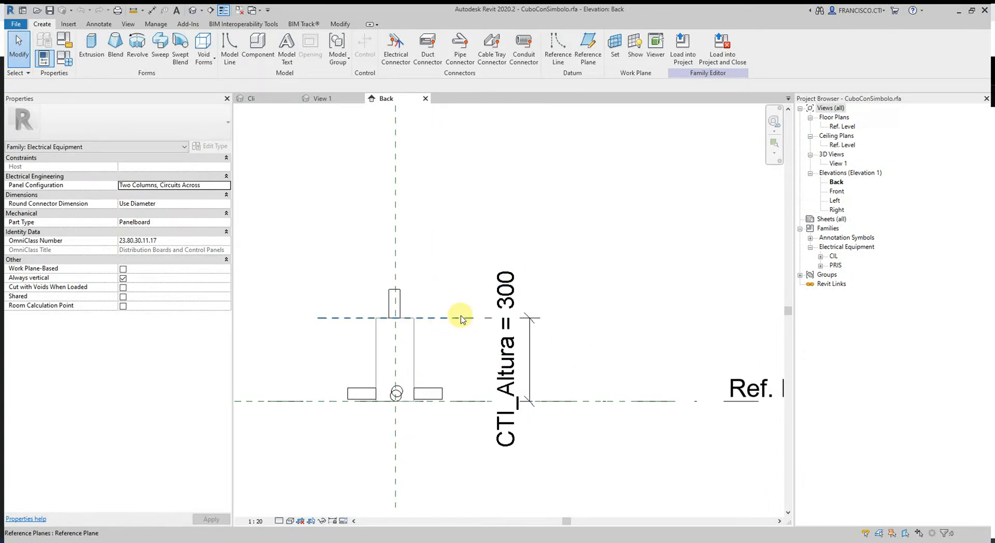
{"action": "middle_click_drag", "start_coordinate": [438, 344], "coordinate": [470, 349]}
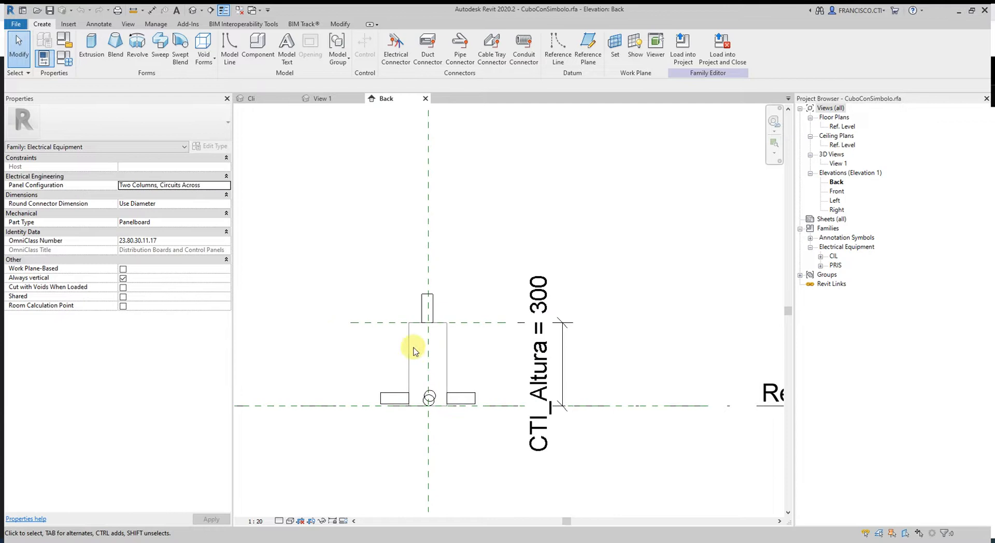
{"action": "left_click", "coordinate": [64, 58]}
{"action": "scroll", "coordinate": [154, 316], "scroll_direction": "down", "scroll_amount": 3}
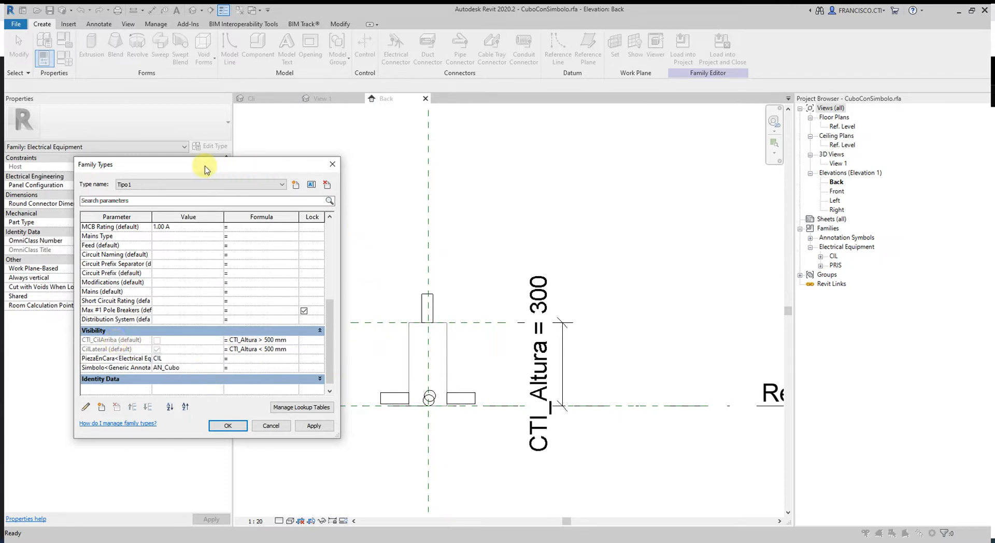
{"action": "left_click_drag", "start_coordinate": [212, 165], "coordinate": [382, 126]}
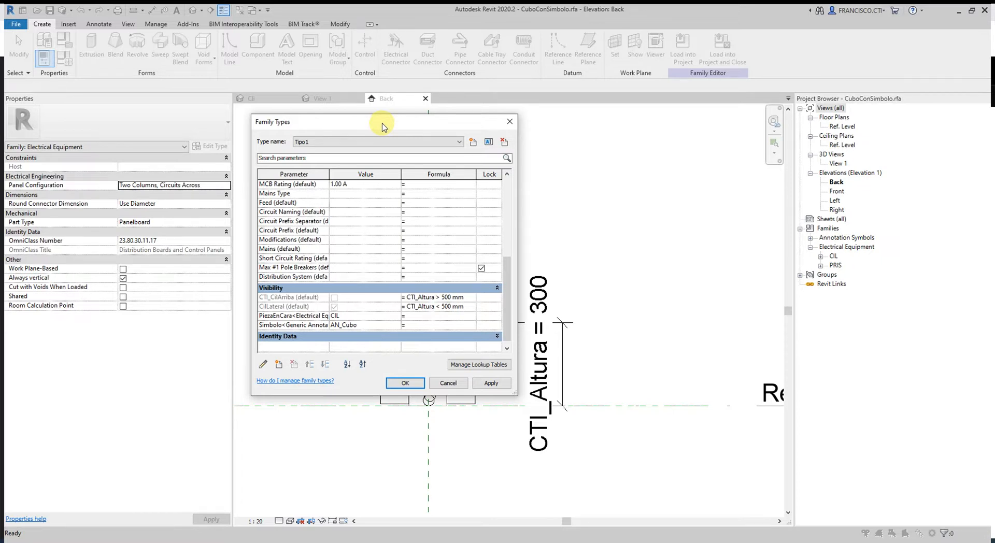
Step: Examine the CTI_CilArriba visibility parameter in the family types
{"action": "left_click_drag", "start_coordinate": [395, 122], "coordinate": [392, 123]}
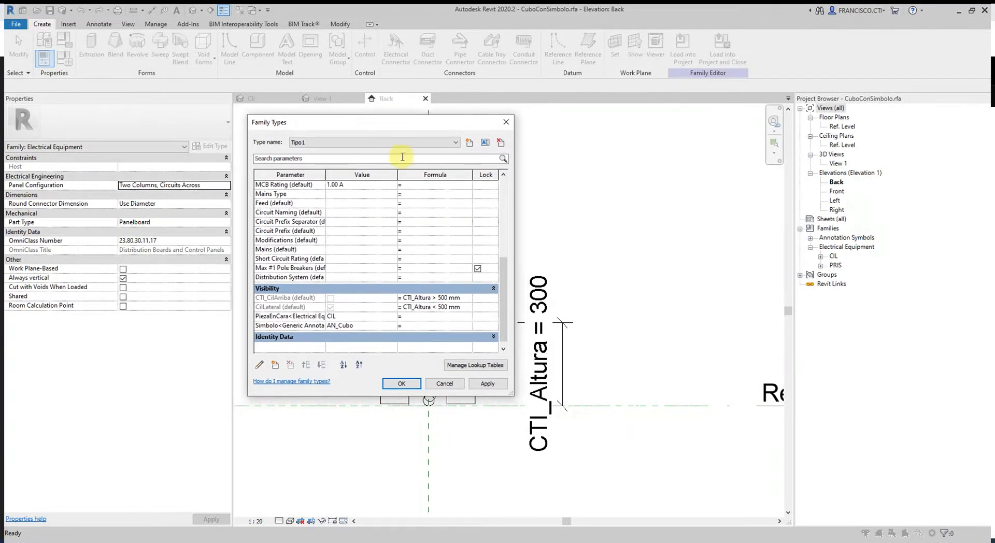
{"action": "left_click", "coordinate": [282, 231]}
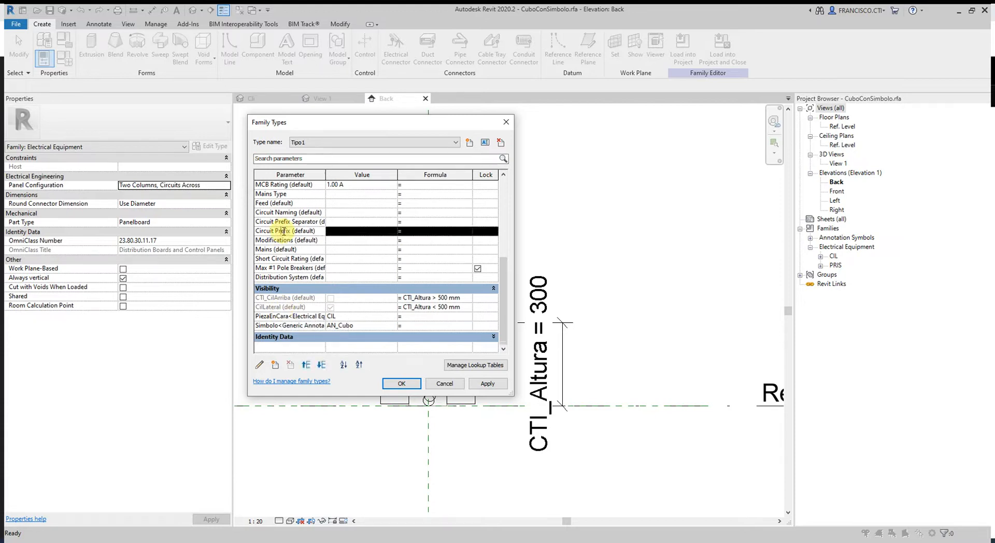
{"action": "left_click", "coordinate": [275, 297]}
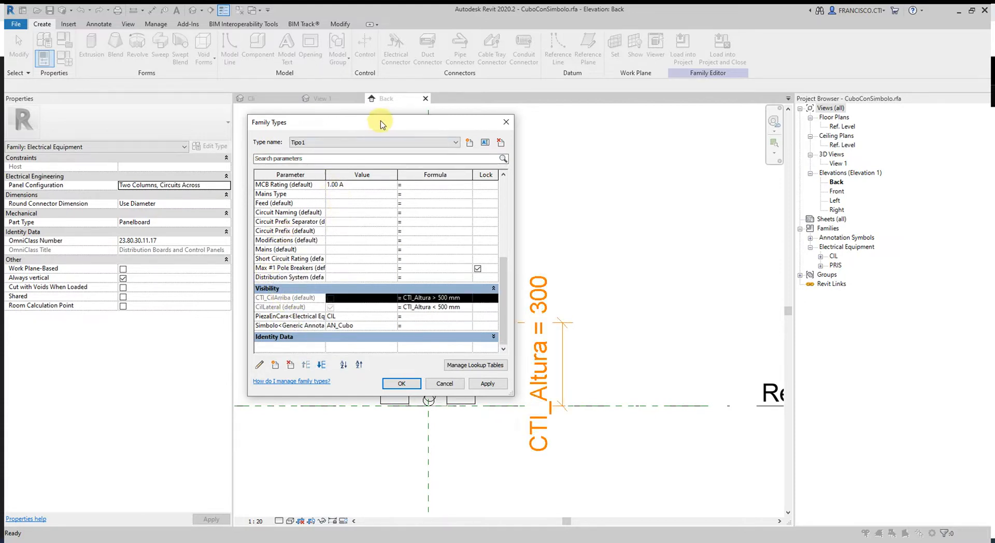
{"action": "left_click_drag", "start_coordinate": [380, 134], "coordinate": [442, 129]}
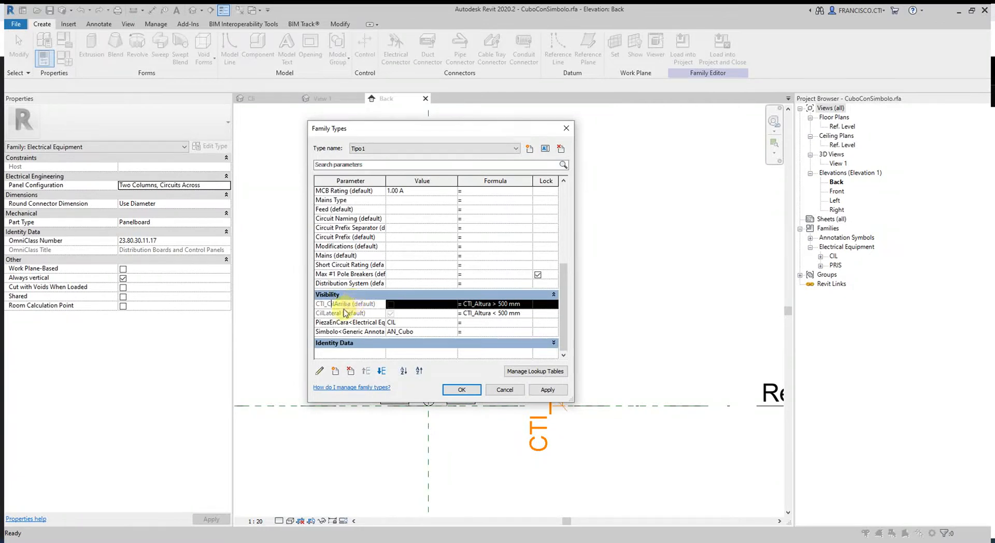
{"action": "left_click", "coordinate": [343, 304]}
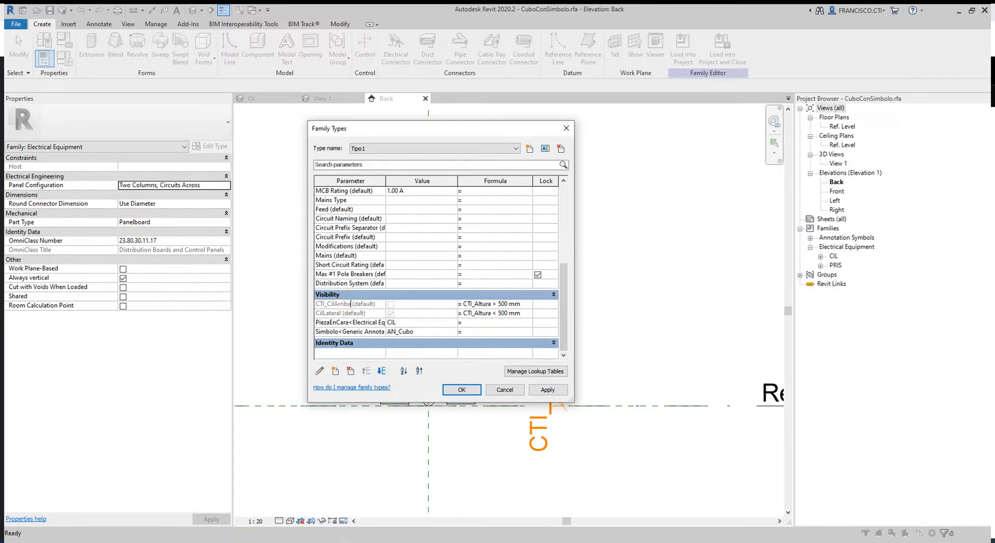
Step: Switch to the untitled Notepad notes and set the font size to 20
{"action": "left_click", "coordinate": [238, 541]}
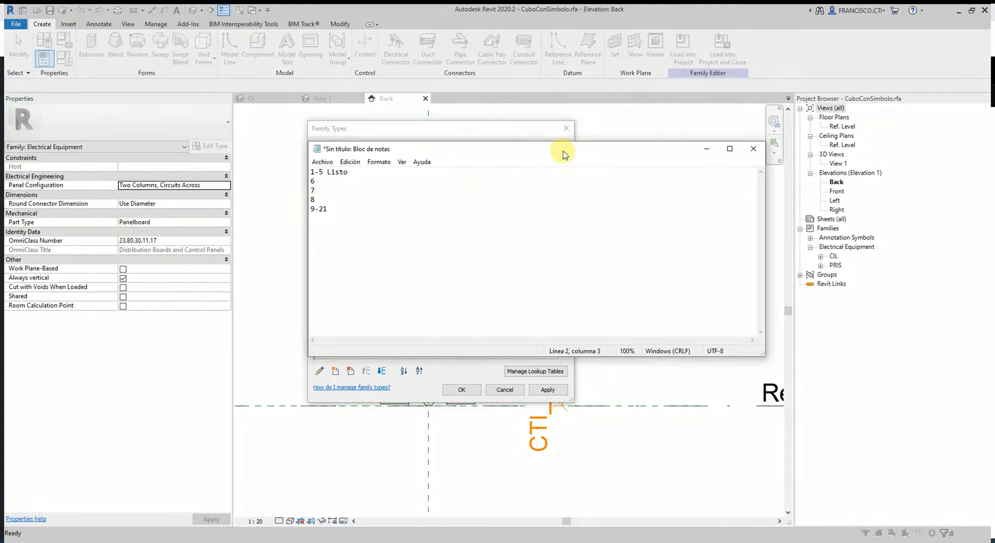
{"action": "left_click", "coordinate": [401, 162]}
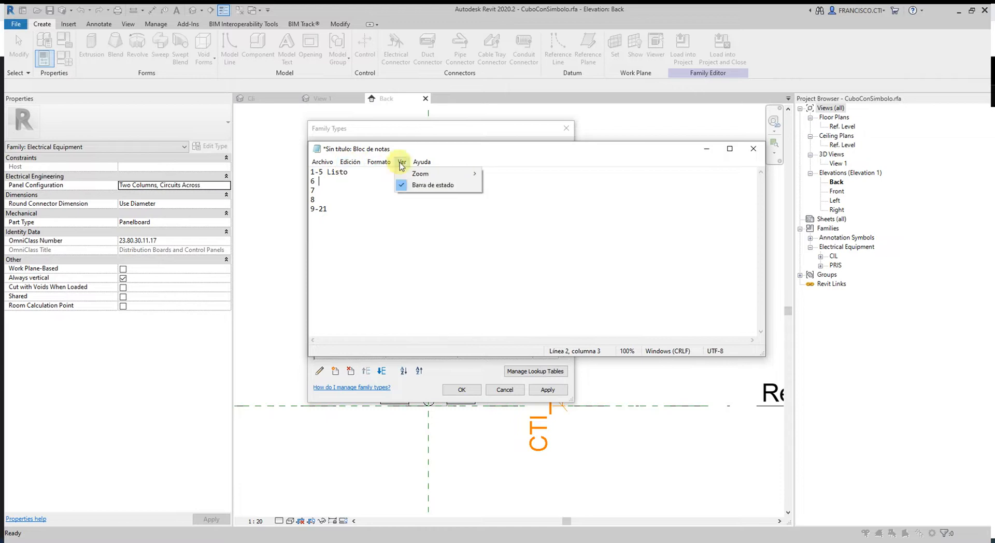
{"action": "left_click", "coordinate": [388, 184]}
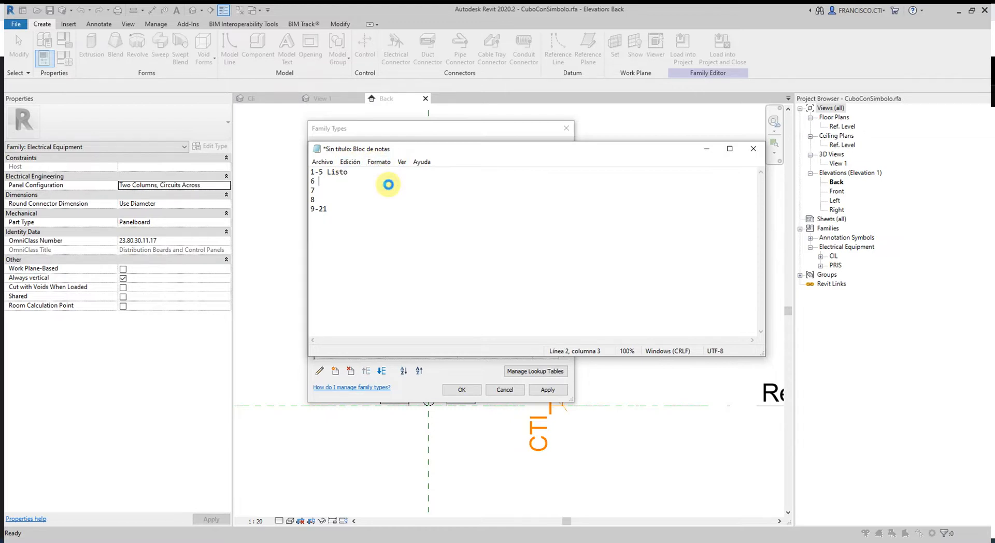
{"action": "left_click", "coordinate": [518, 305]}
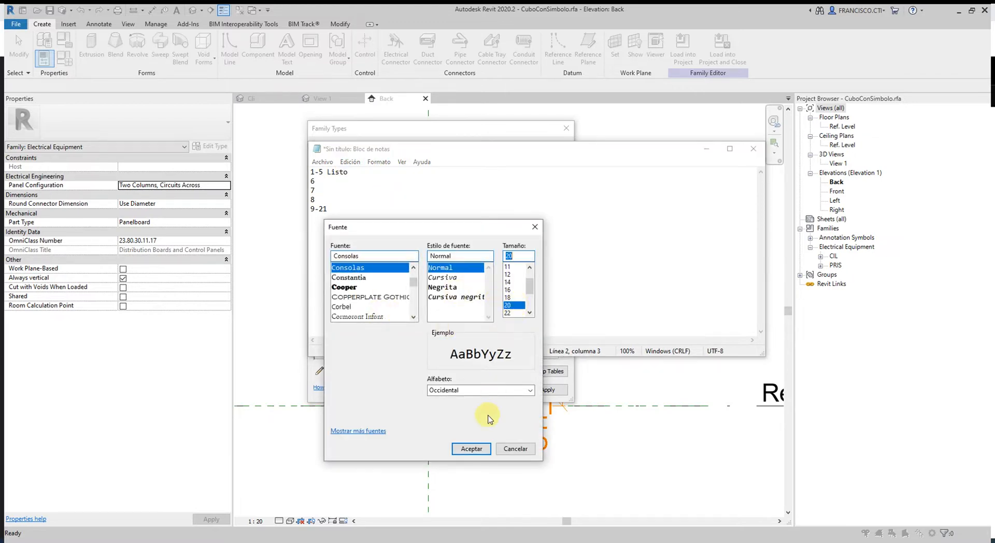
{"action": "left_click", "coordinate": [471, 449]}
Step: Write the sample parameter name alturaPisO below the numbered notes, separated by a blank line
{"action": "key", "text": "Return"}
{"action": "key", "text": "Return"}
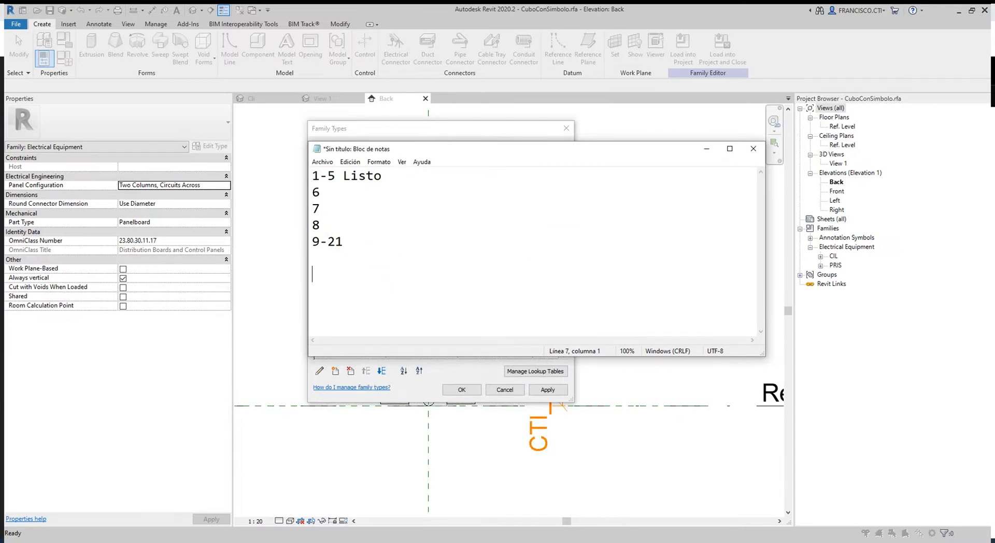
{"action": "type", "text": "A"}
{"action": "key", "text": "BackSpace"}
{"action": "key", "text": "BackSpace"}
{"action": "key", "text": "BackSpace"}
{"action": "key", "text": "BackSpace"}
{"action": "key", "text": "BackSpace"}
{"action": "key", "text": "BackSpace"}
{"action": "key", "text": "BackSpace"}
{"action": "key", "text": "BackSpace"}
{"action": "key", "text": "BackSpace"}
{"action": "type", "text": "alturapiso"}
{"action": "type", "text": "iso"}
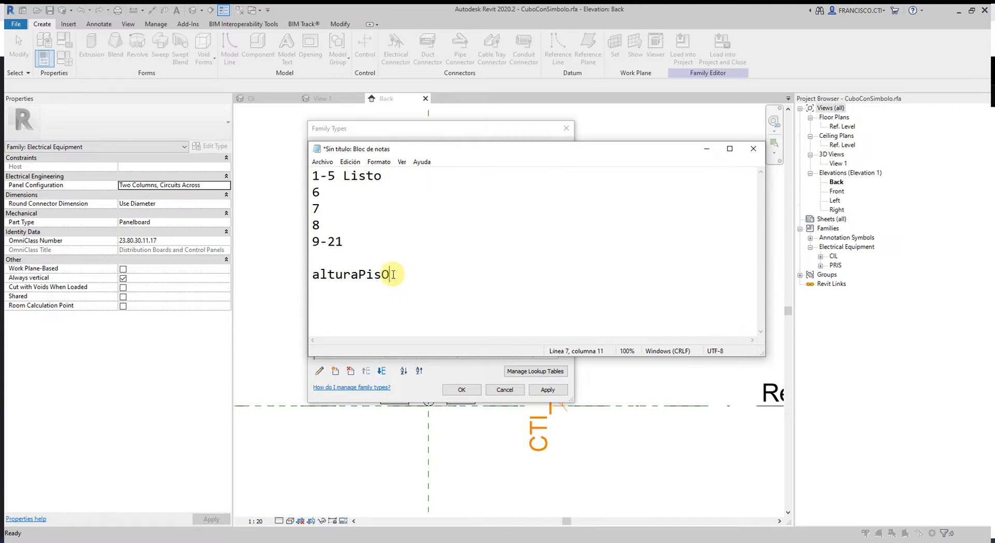
Step: Delete the sample parameter name from the notes and return to Revit's family types
{"action": "left_click_drag", "start_coordinate": [397, 280], "coordinate": [302, 283]}
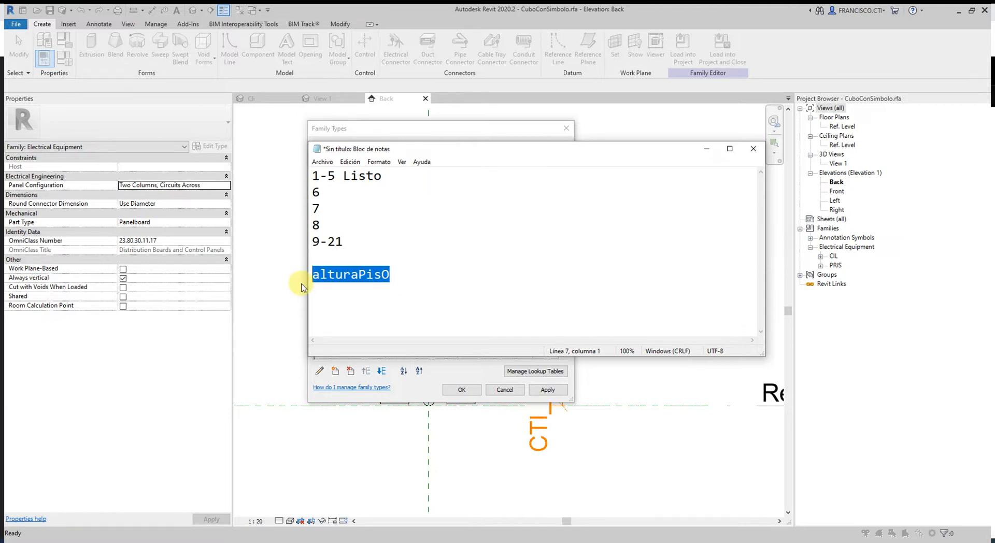
{"action": "type", "text": "S"}
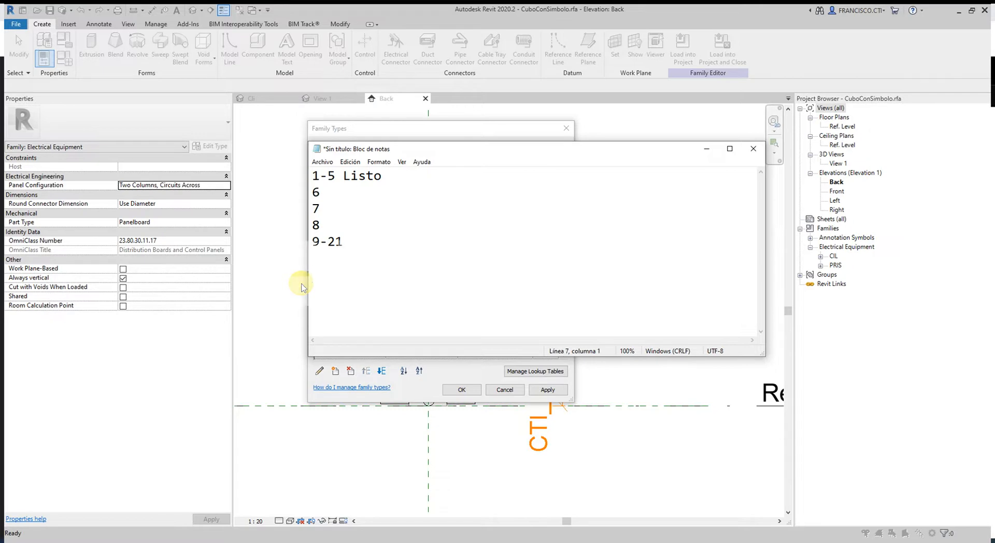
{"action": "mouse_move", "coordinate": [619, 150]}
{"action": "left_mouse_down"}
{"action": "mouse_move", "coordinate": [604, 171]}
{"action": "mouse_move", "coordinate": [625, 159]}
{"action": "mouse_move", "coordinate": [652, 187]}
{"action": "left_mouse_up"}
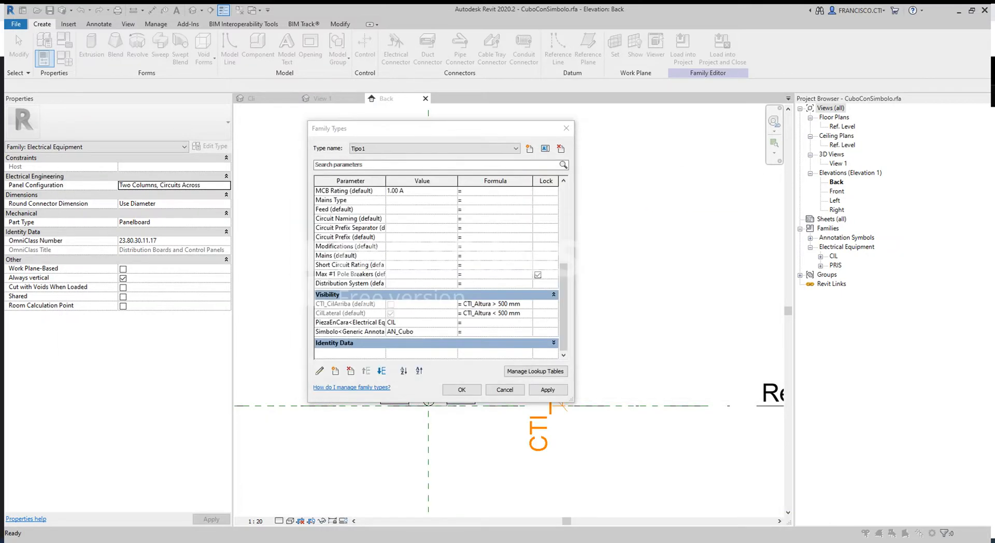
Step: Look briefly at the revitforum.org page on Revit formulas for "everyday" usage in the browser and return to the family types
{"action": "left_click", "coordinate": [435, 307]}
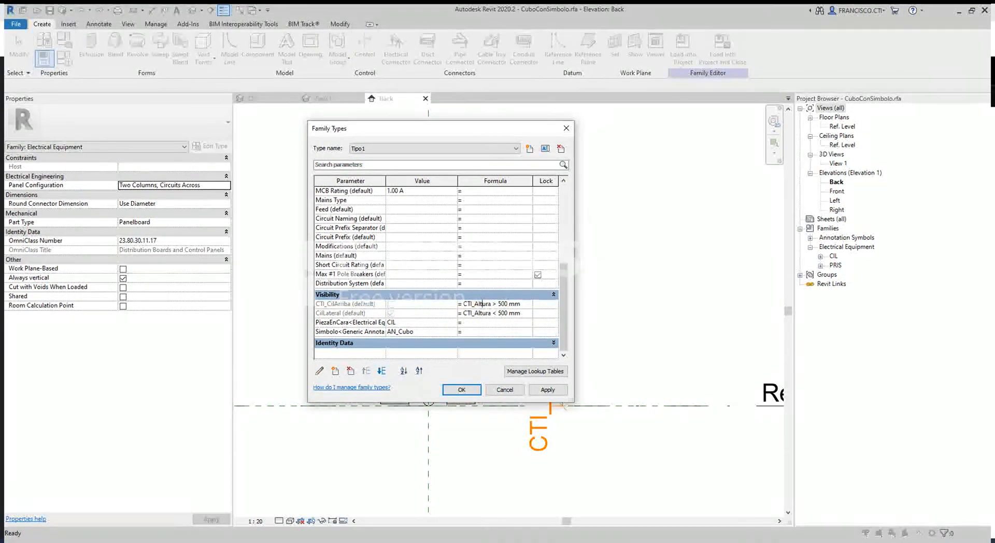
{"action": "left_click_drag", "start_coordinate": [994, 99], "coordinate": [472, 102]}
{"action": "left_click", "coordinate": [264, 104]}
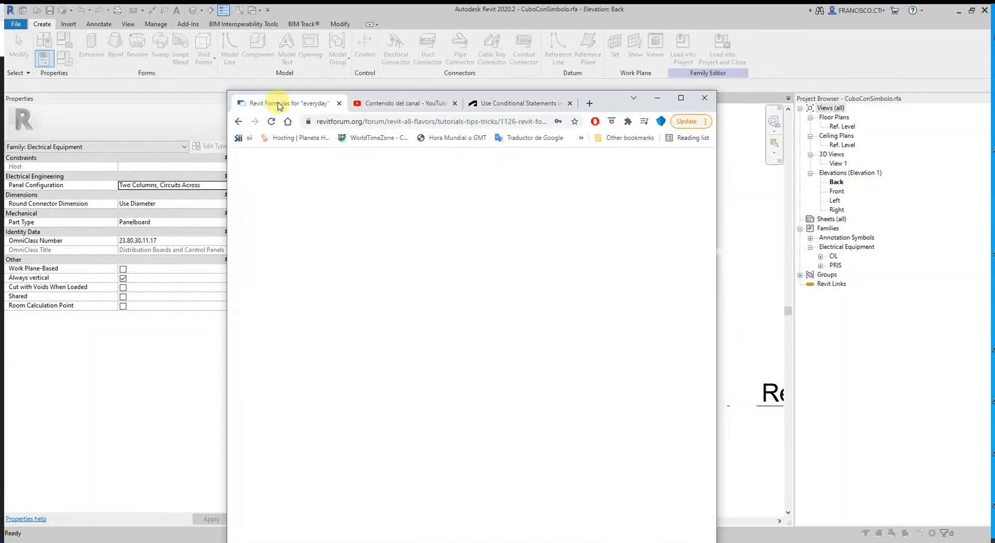
{"action": "scroll", "coordinate": [406, 329], "scroll_direction": "up", "scroll_amount": 4}
{"action": "scroll", "coordinate": [414, 339], "scroll_direction": "up", "scroll_amount": 3}
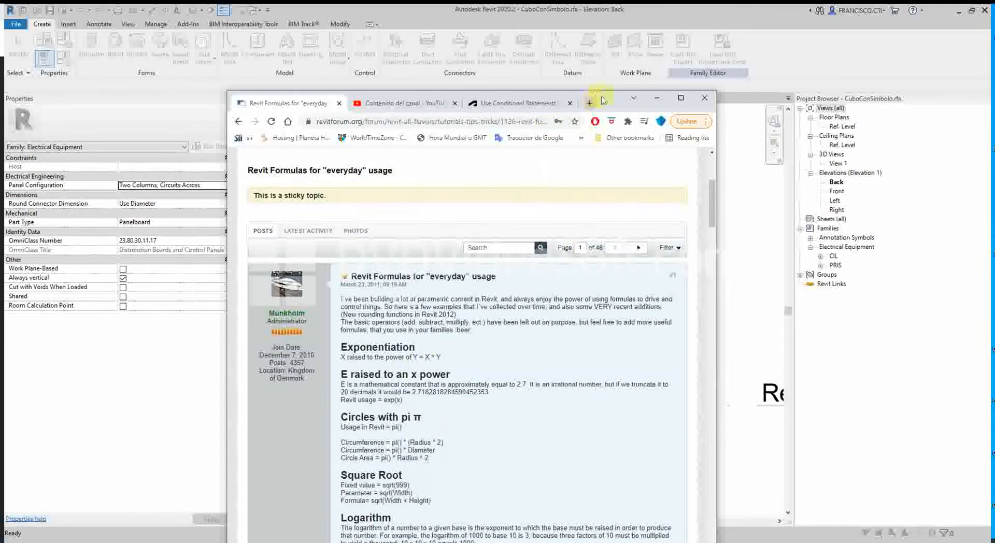
{"action": "left_click", "coordinate": [656, 97]}
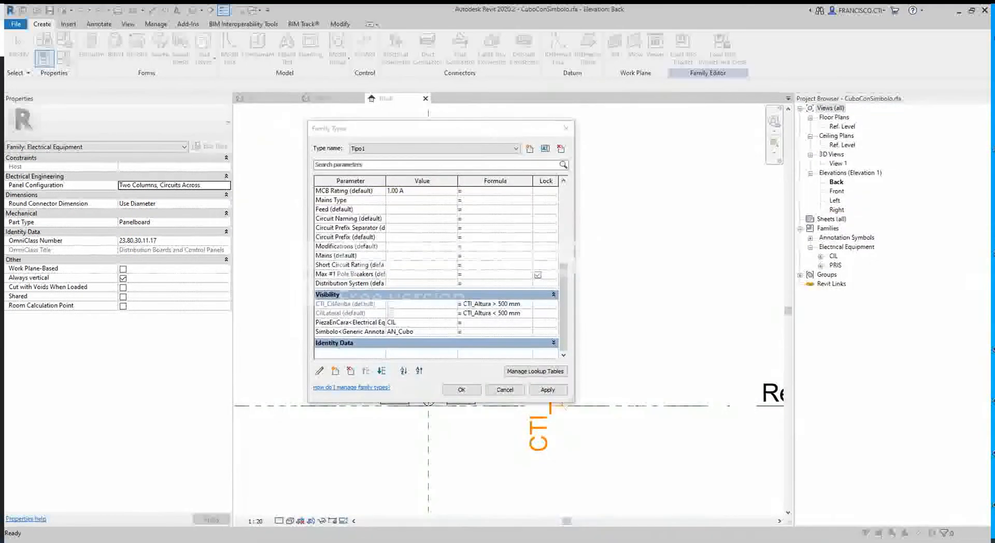
Step: Examine the CTI_CilArriba formula and the CTI_Altura dimension parameter it refers to
{"action": "left_click", "coordinate": [480, 304]}
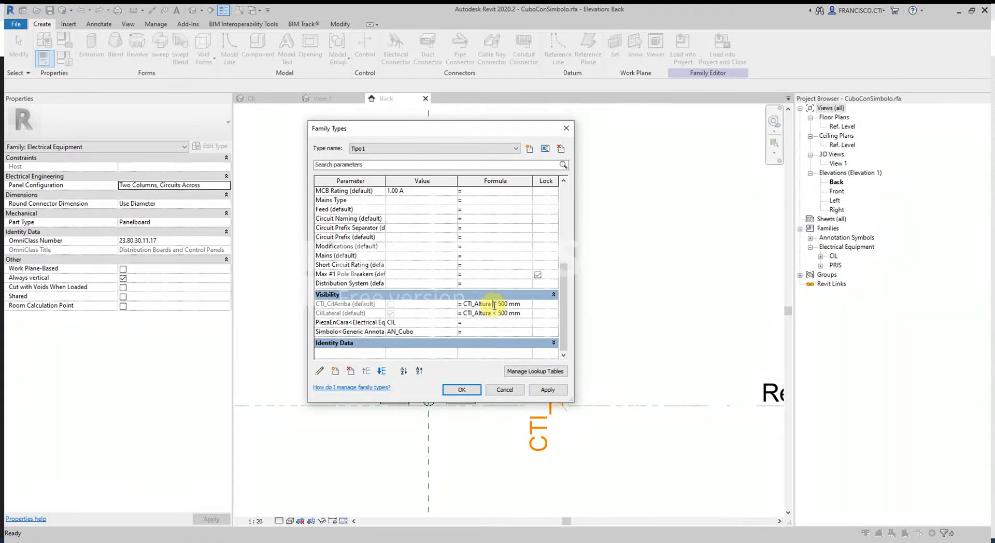
{"action": "left_click", "coordinate": [492, 305]}
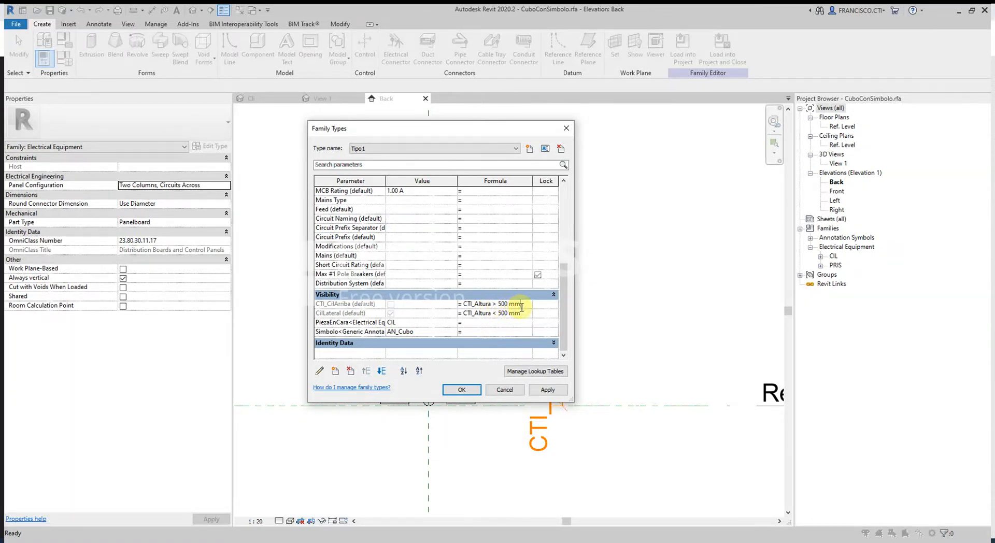
{"action": "double_click", "coordinate": [466, 305]}
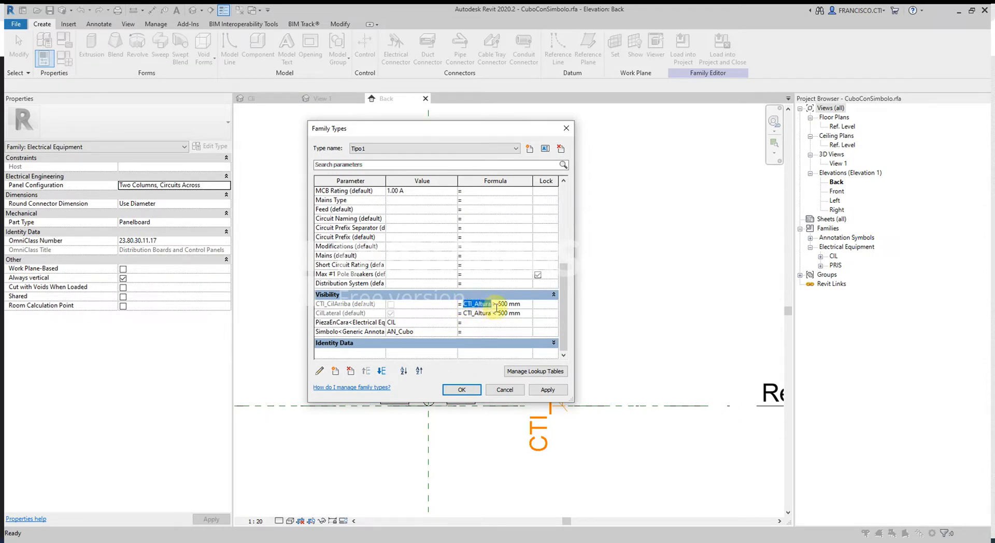
{"action": "scroll", "coordinate": [388, 278], "scroll_direction": "up", "scroll_amount": 4}
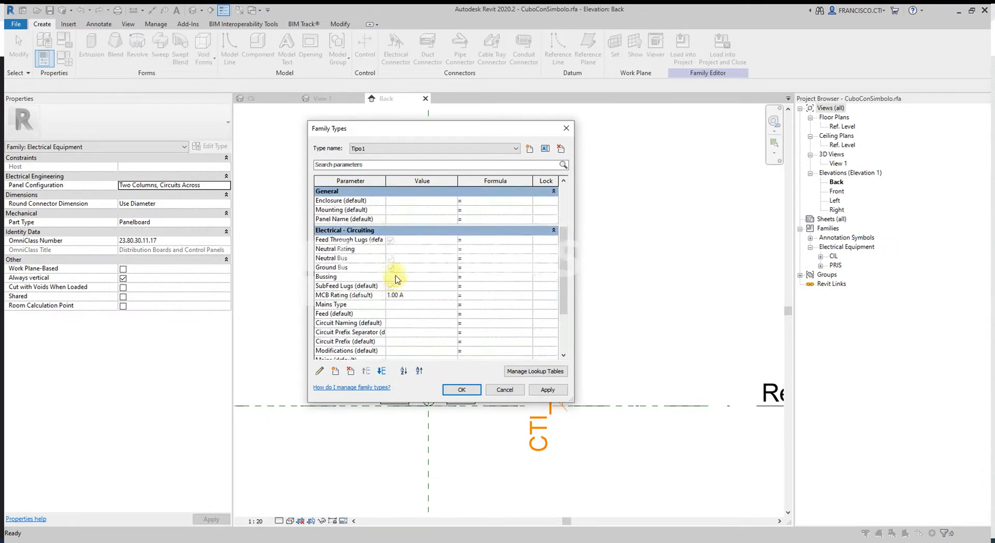
{"action": "scroll", "coordinate": [389, 218], "scroll_direction": "up", "scroll_amount": 2}
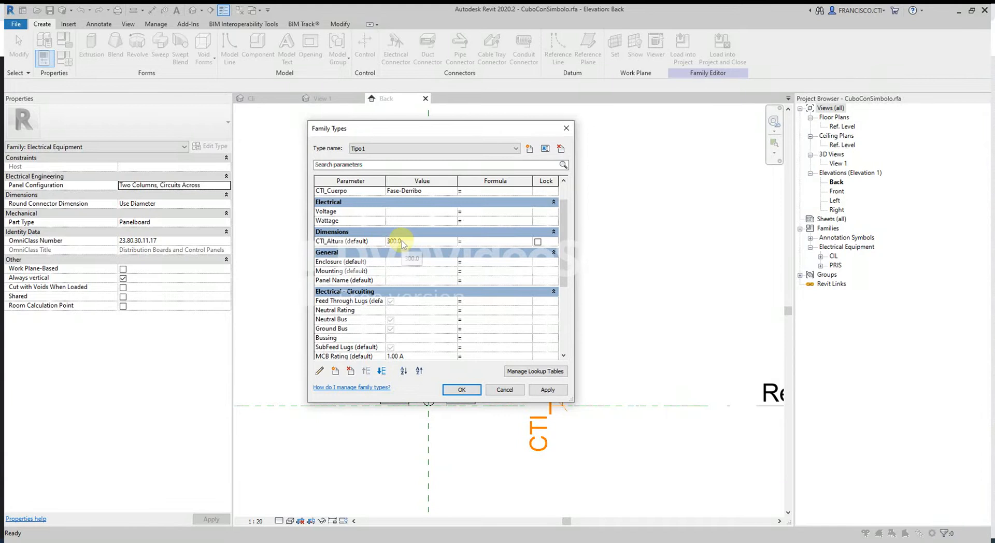
{"action": "scroll", "coordinate": [397, 241], "scroll_direction": "down", "scroll_amount": 5}
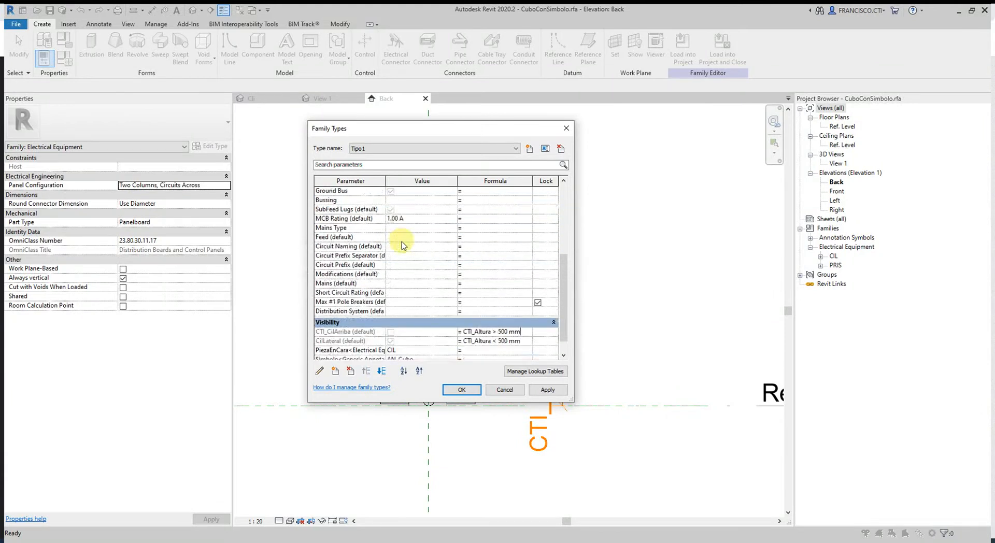
Step: Compare the CilLateral formula with the CTI_Altura value and close the family types
{"action": "left_click", "coordinate": [397, 341]}
{"action": "scroll", "coordinate": [396, 342], "scroll_direction": "down", "scroll_amount": 1}
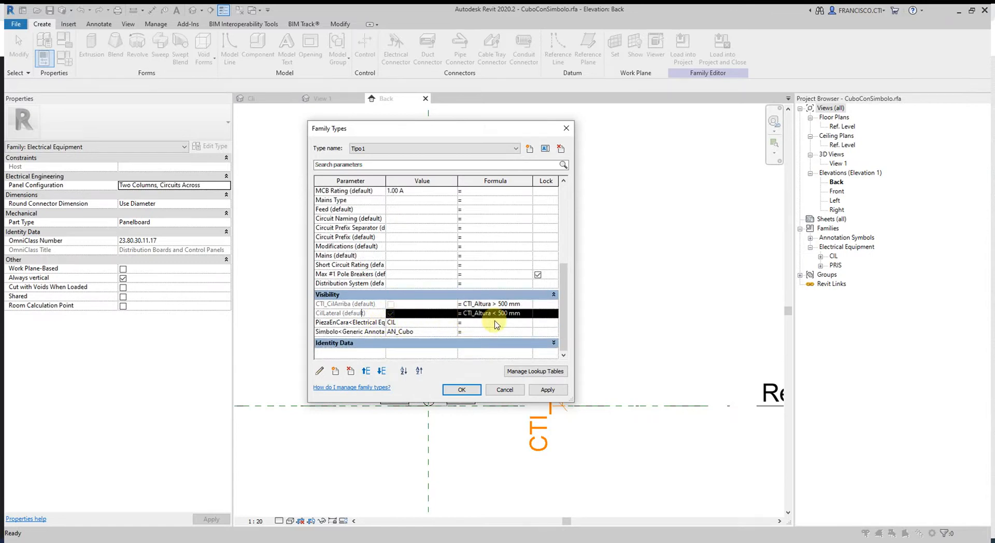
{"action": "scroll", "coordinate": [479, 319], "scroll_direction": "up", "scroll_amount": 4}
{"action": "scroll", "coordinate": [477, 319], "scroll_direction": "up", "scroll_amount": 3}
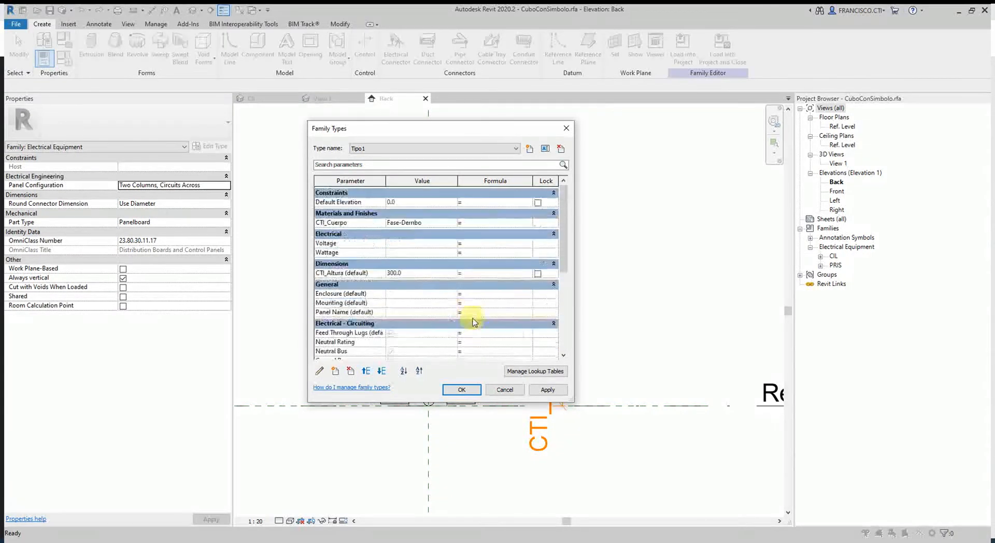
{"action": "scroll", "coordinate": [397, 301], "scroll_direction": "down", "scroll_amount": 7}
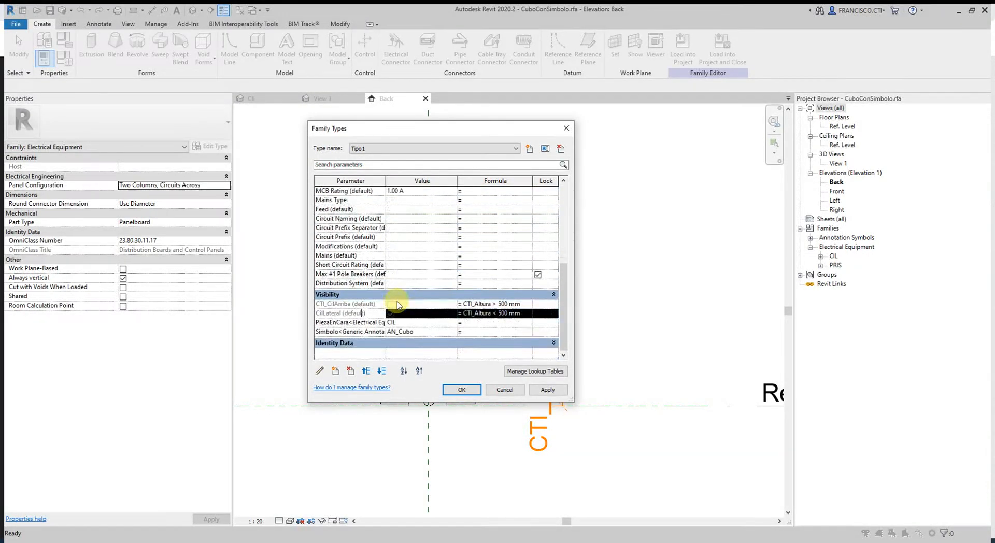
{"action": "left_click", "coordinate": [477, 315]}
{"action": "left_click", "coordinate": [478, 317]}
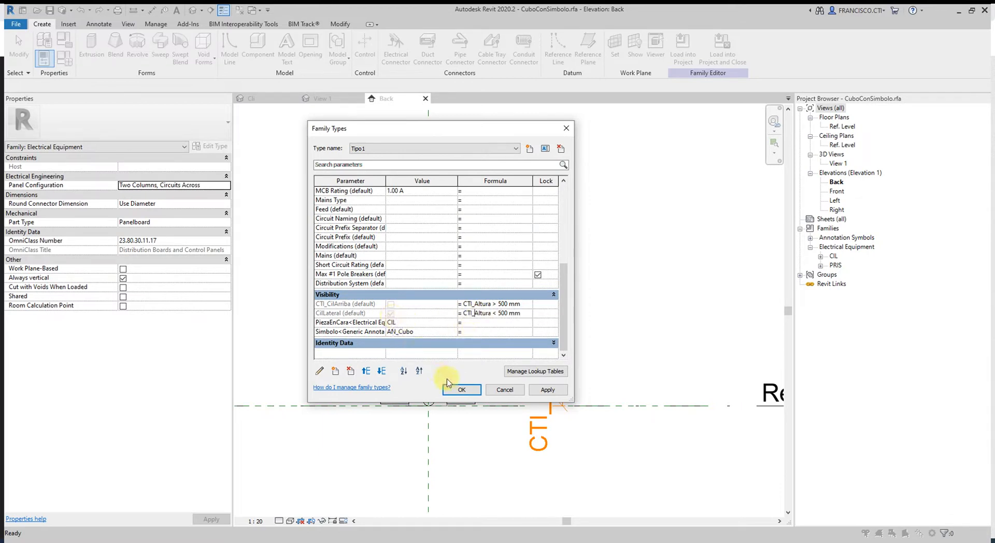
{"action": "left_click", "coordinate": [461, 389]}
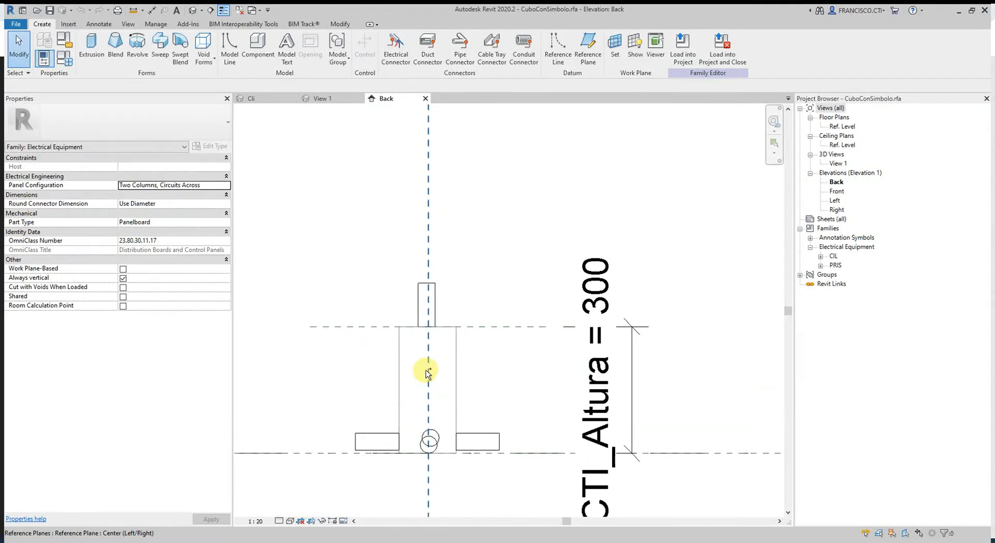
Step: Return to the project's Cli 3D view and inspect the brown cube nearest the sink
{"action": "left_click", "coordinate": [254, 99]}
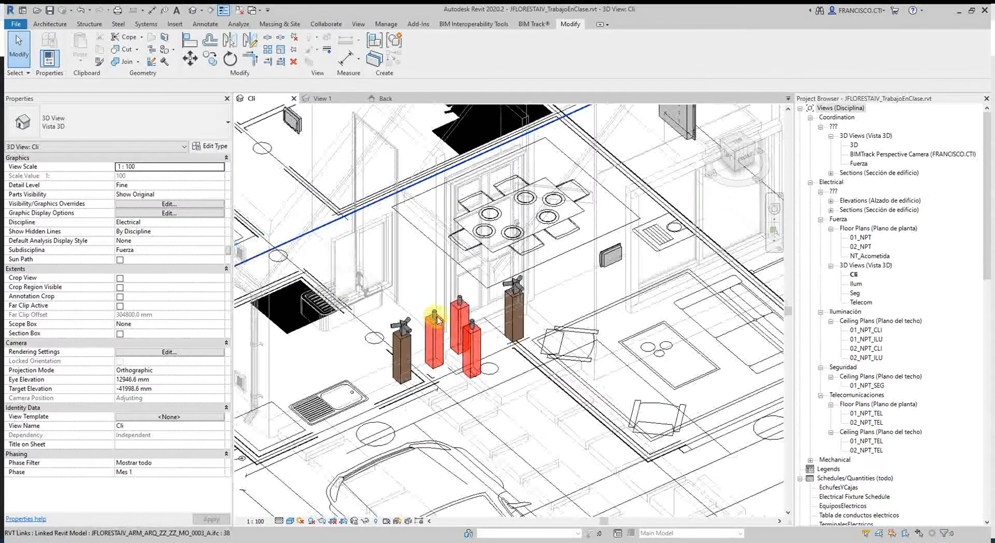
{"action": "left_click", "coordinate": [396, 348]}
{"action": "scroll", "coordinate": [414, 351], "scroll_direction": "up", "scroll_amount": 3}
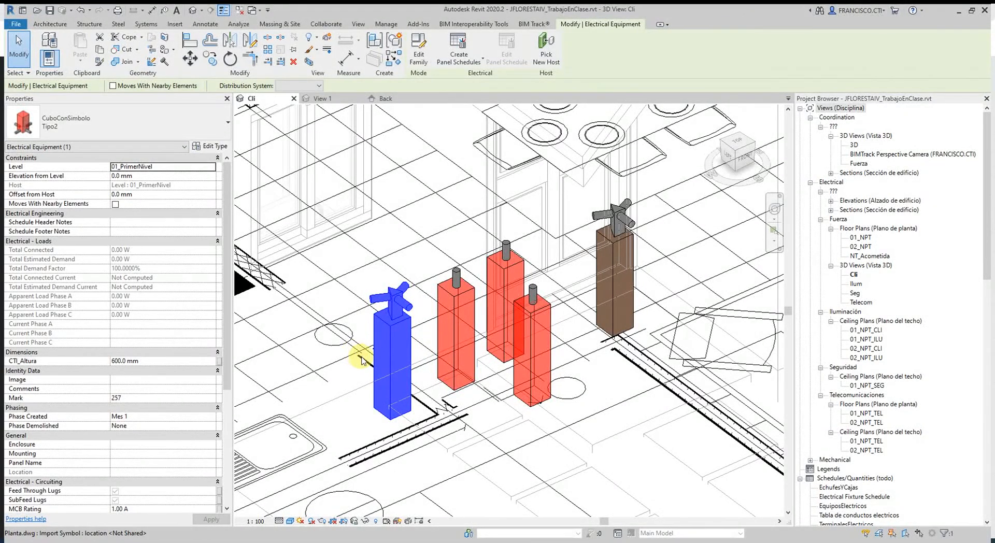
{"action": "middle_click_drag", "start_coordinate": [469, 379], "coordinate": [461, 377], "text": "shift"}
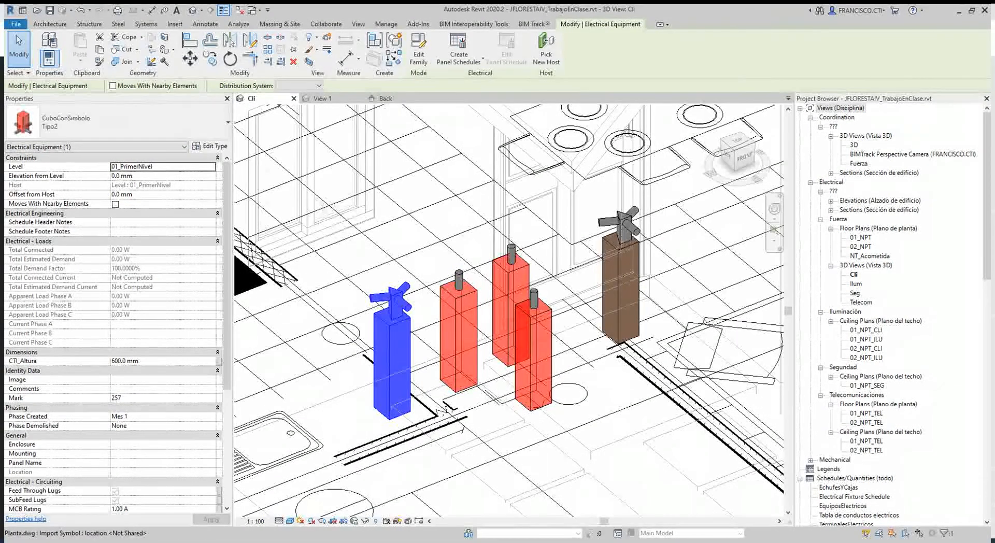
Step: Switch to the browser, skim the revitforum.org formula post from conditional statements through rounding functions, and return to Revit
{"action": "key", "text": "alt+Tab"}
{"action": "double_click", "coordinate": [806, 133]}
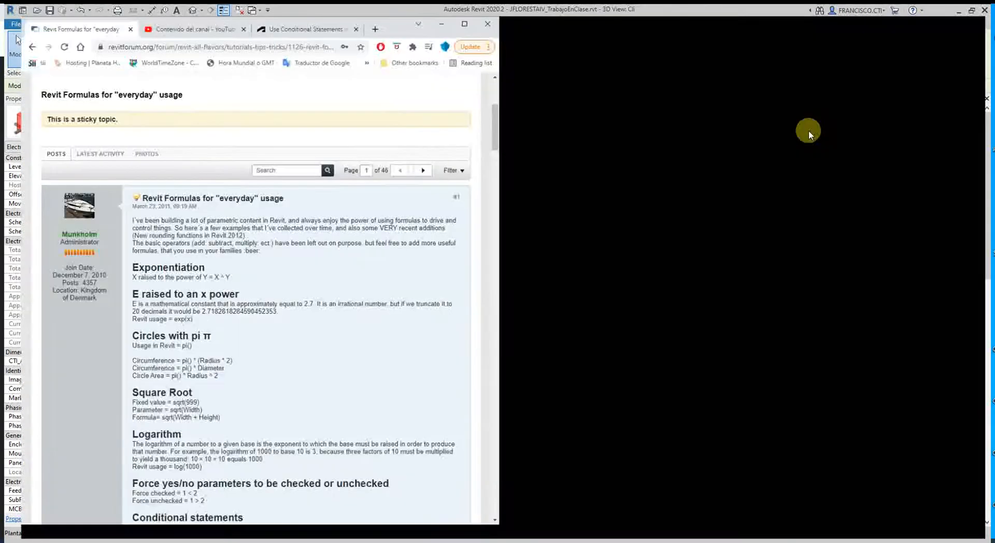
{"action": "scroll", "coordinate": [453, 277], "scroll_direction": "down", "scroll_amount": 13}
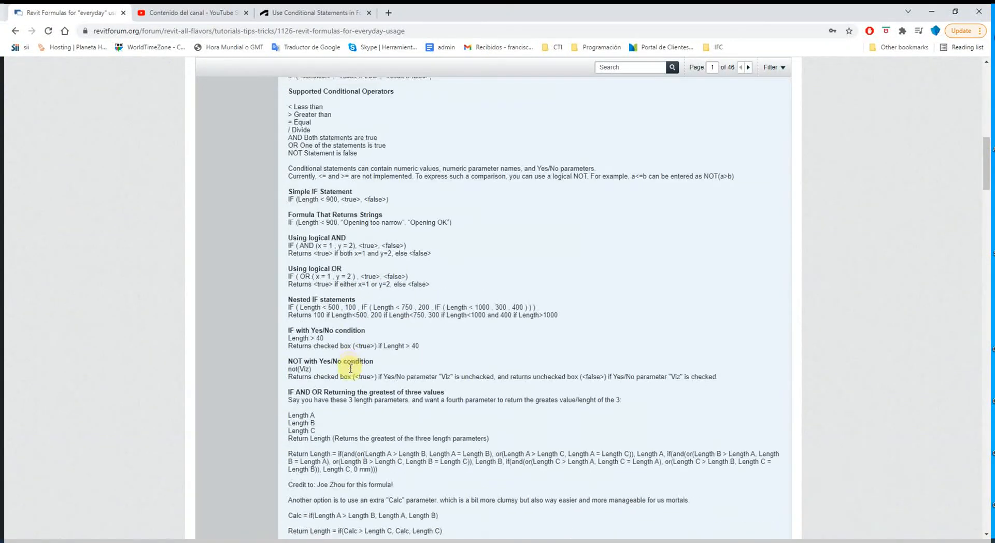
{"action": "scroll", "coordinate": [351, 369], "scroll_direction": "down", "scroll_amount": 12}
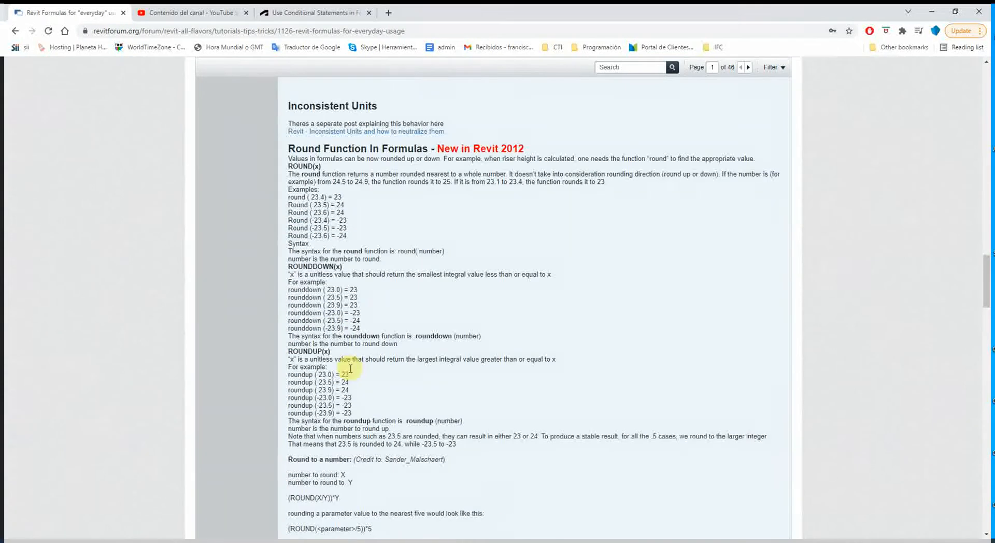
{"action": "scroll", "coordinate": [344, 374], "scroll_direction": "down", "scroll_amount": 5}
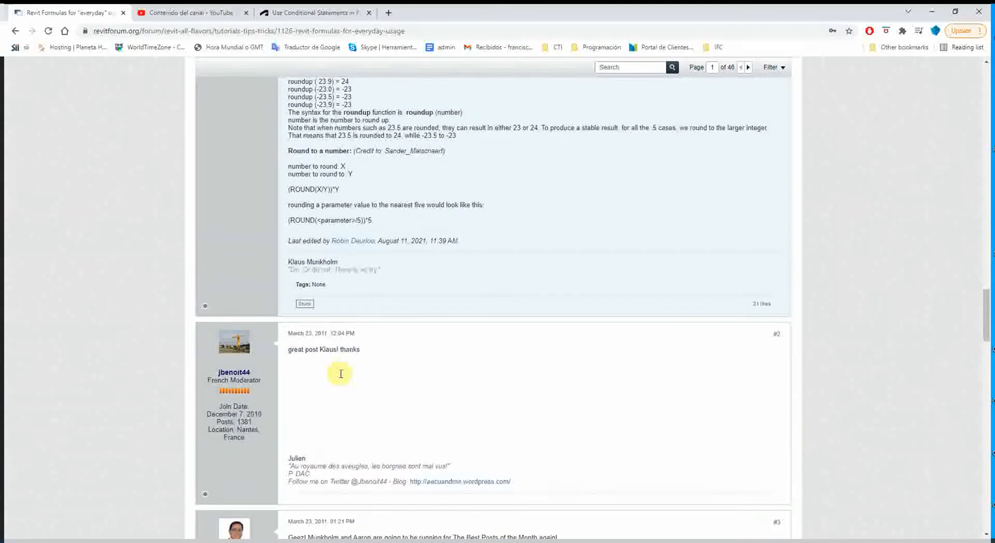
{"action": "scroll", "coordinate": [341, 377], "scroll_direction": "up", "scroll_amount": 2}
{"action": "scroll", "coordinate": [342, 377], "scroll_direction": "up", "scroll_amount": 6}
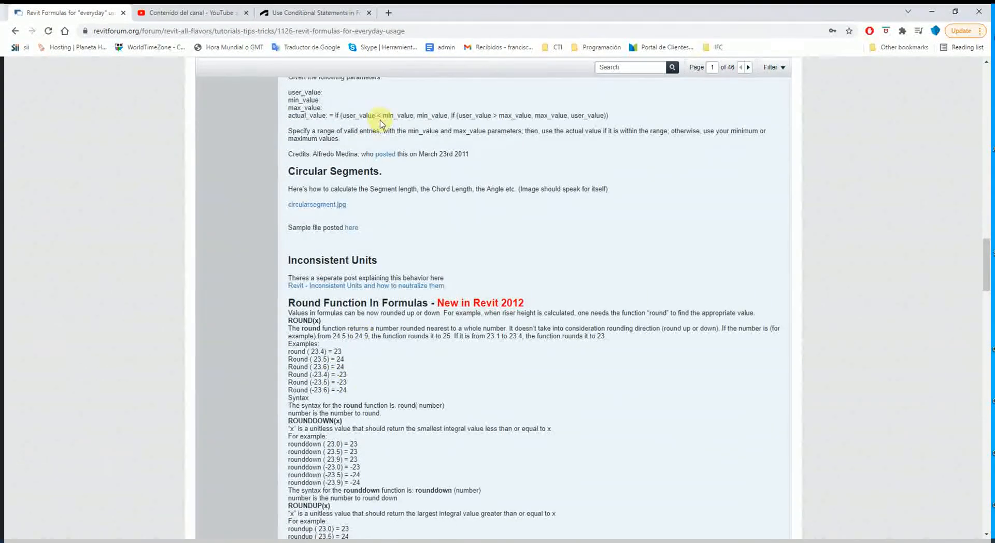
{"action": "left_click", "coordinate": [932, 12]}
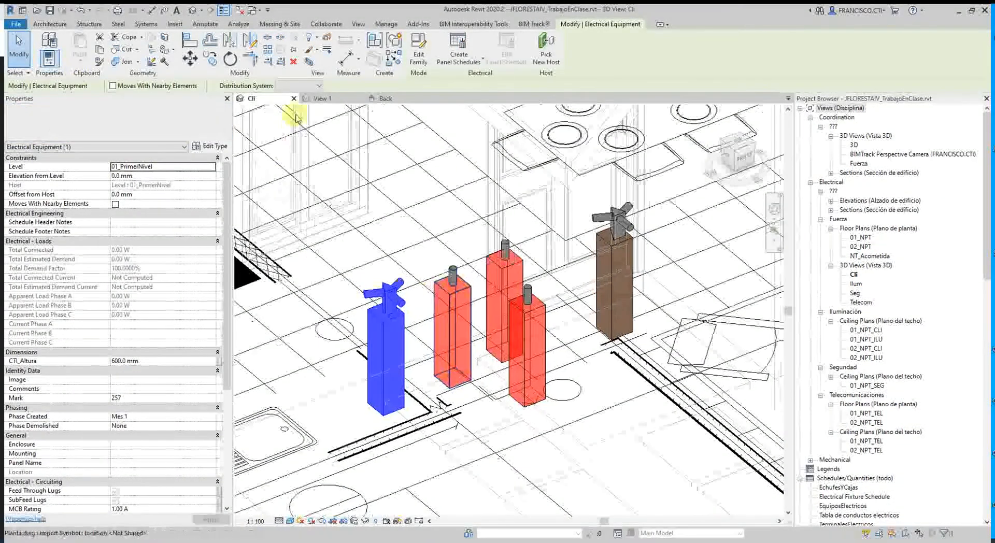
Step: Return to the CuboConSimbolo family's View 1, look through the Tipo1 family type parameters and close them
{"action": "left_click", "coordinate": [322, 99]}
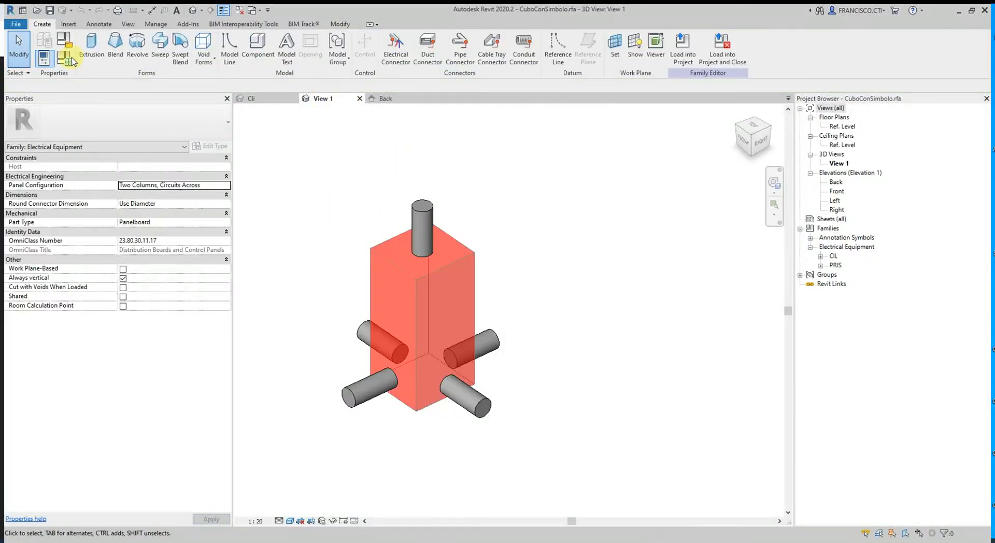
{"action": "left_click", "coordinate": [64, 57]}
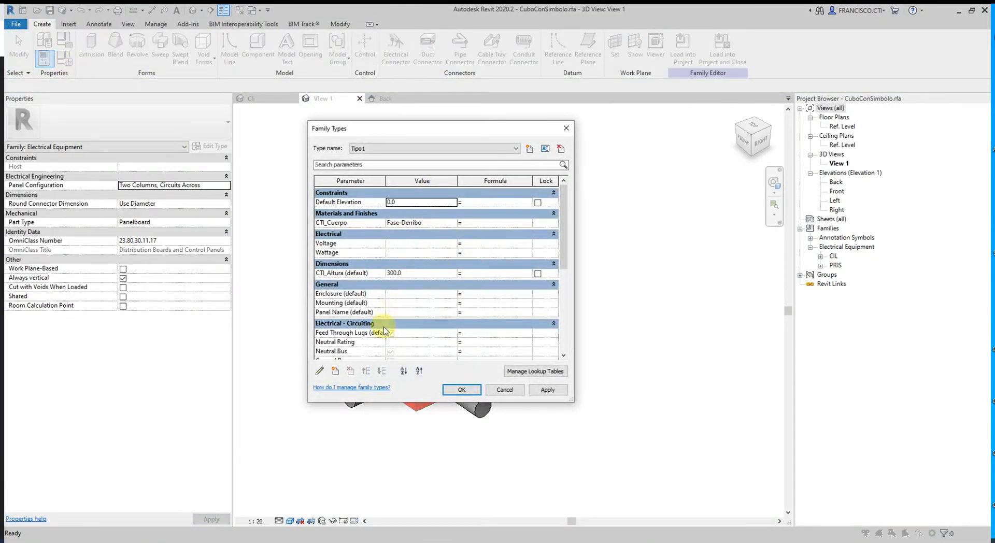
{"action": "scroll", "coordinate": [411, 300], "scroll_direction": "down", "scroll_amount": 8}
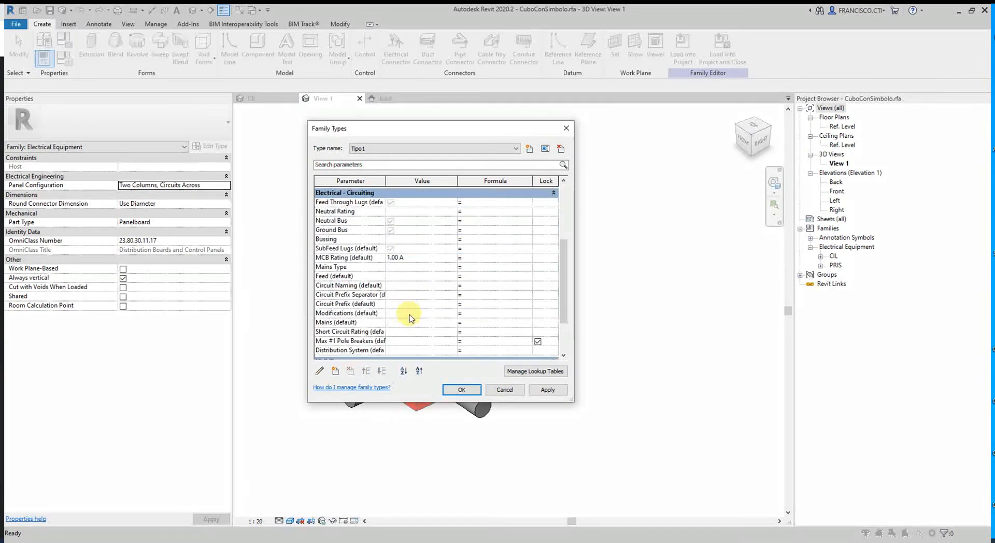
{"action": "left_click", "coordinate": [460, 389]}
Step: In the Ref. Level floor plan, draw two vertical reference planes about 251 mm apart, one on each side of the body
{"action": "double_click", "coordinate": [840, 126]}
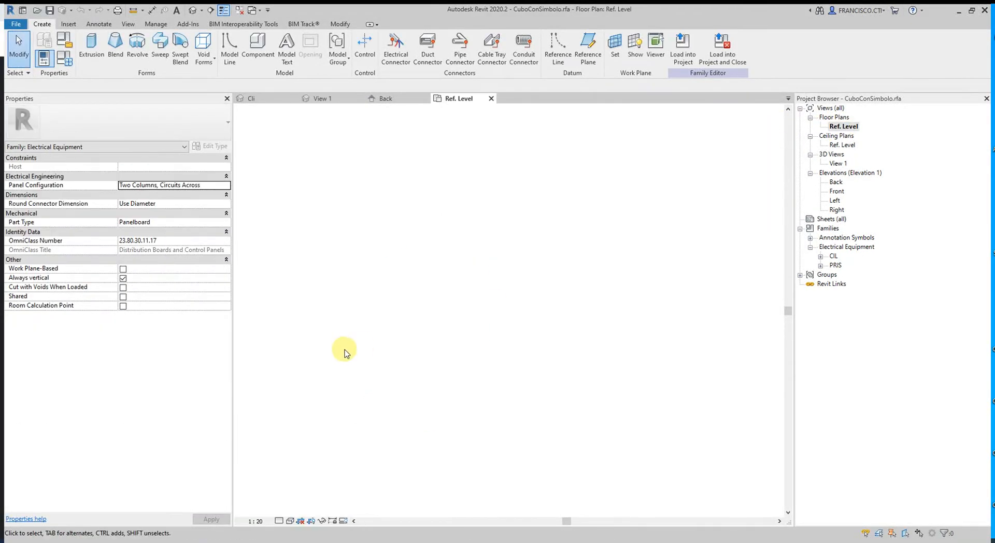
{"action": "scroll", "coordinate": [437, 317], "scroll_direction": "up", "scroll_amount": 2}
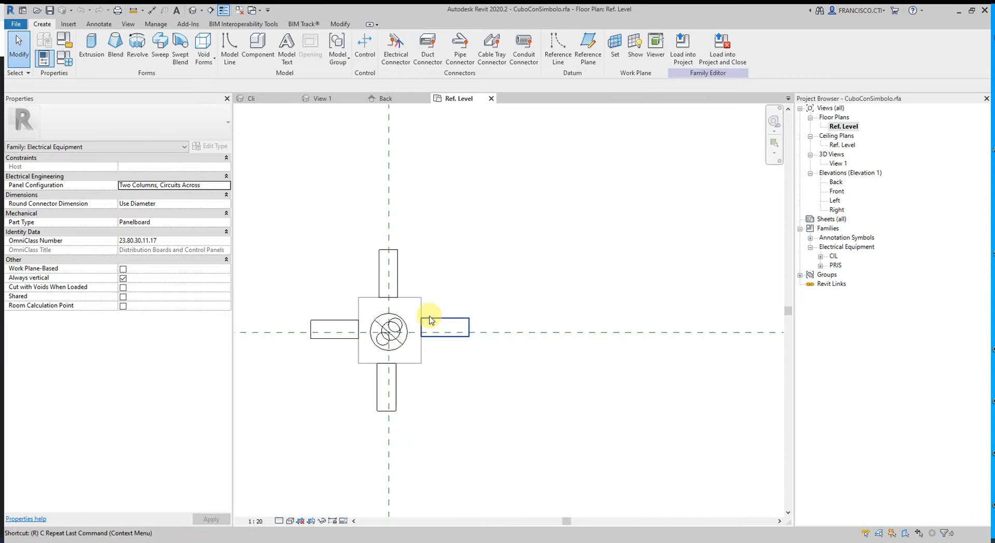
{"action": "key", "text": "r"}
{"action": "key", "text": "p"}
{"action": "left_click", "coordinate": [449, 222]}
{"action": "left_click", "coordinate": [449, 465]}
{"action": "left_click", "coordinate": [333, 230]}
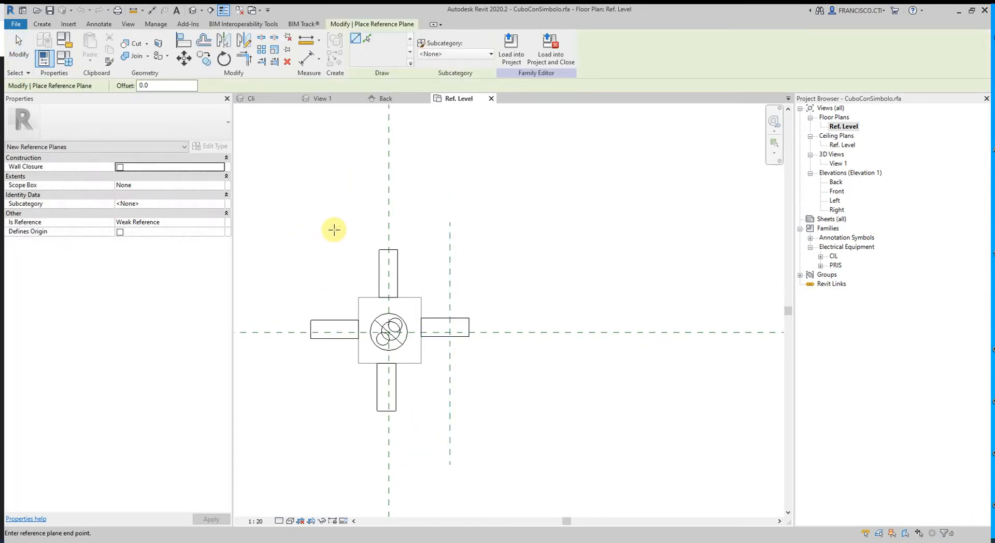
{"action": "left_click", "coordinate": [334, 463]}
Step: Place an aligned dimension above the body between the two new vertical reference planes
{"action": "key", "text": "d"}
{"action": "key", "text": "i"}
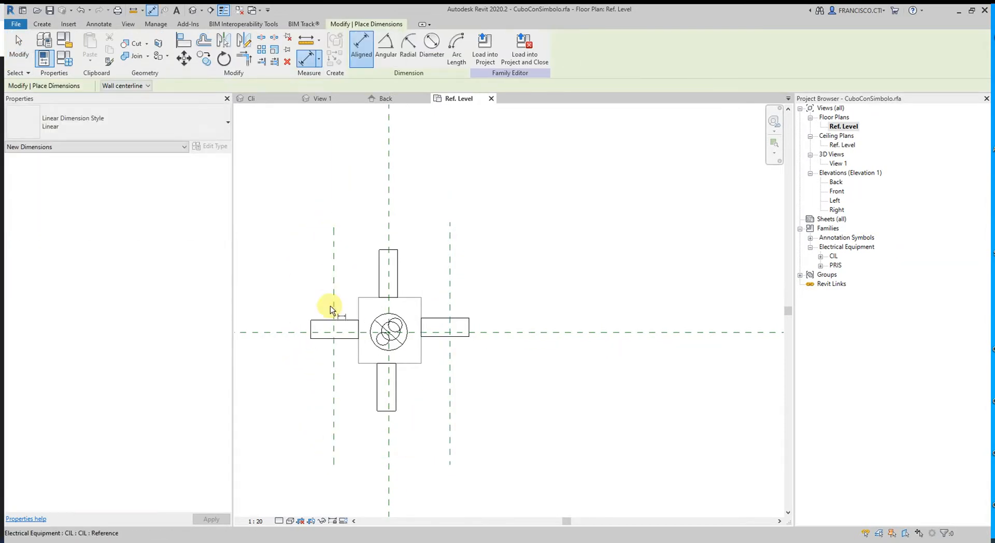
{"action": "left_click", "coordinate": [335, 270]}
{"action": "left_click", "coordinate": [451, 272]}
{"action": "left_click", "coordinate": [464, 183]}
{"action": "middle_click_drag", "start_coordinate": [461, 250], "coordinate": [448, 281]}
{"action": "scroll", "coordinate": [449, 281], "scroll_direction": "down", "scroll_amount": 1}
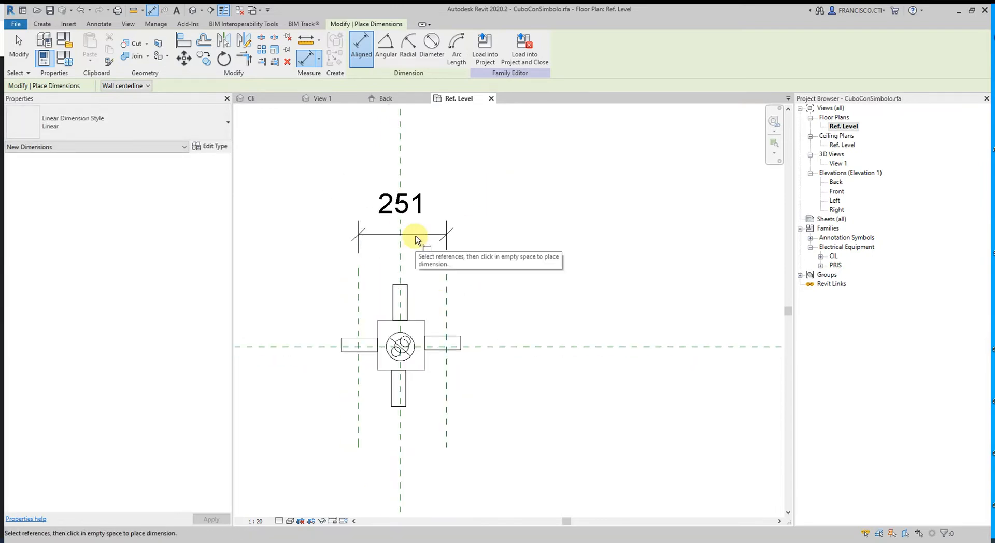
{"action": "key", "text": "Escape"}
{"action": "key", "text": "Escape"}
Step: Align and lock the body's two vertical side edges to the new reference planes on either side
{"action": "key", "text": "a"}
{"action": "key", "text": "l"}
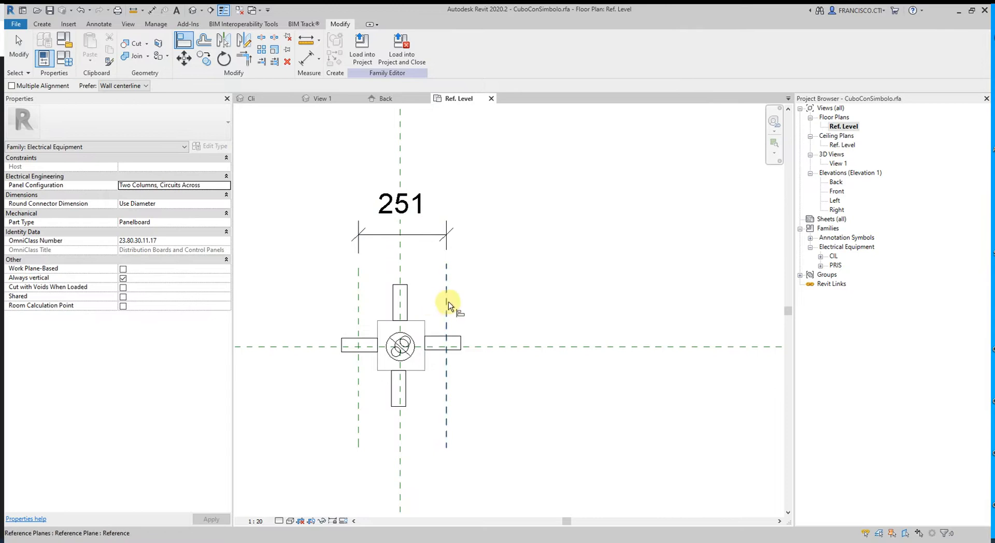
{"action": "left_click", "coordinate": [446, 306]}
{"action": "left_click", "coordinate": [425, 334]}
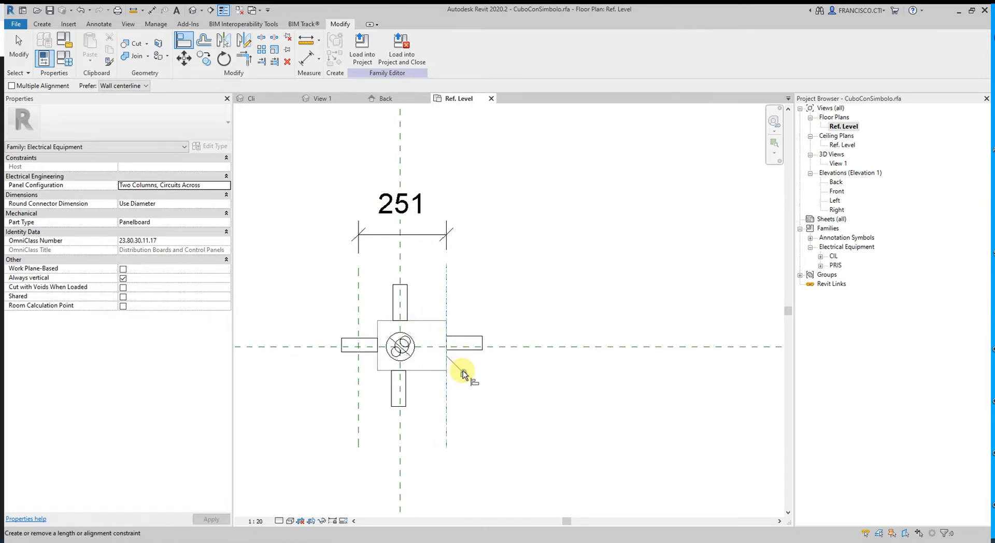
{"action": "left_click", "coordinate": [357, 305]}
{"action": "left_click", "coordinate": [377, 346]}
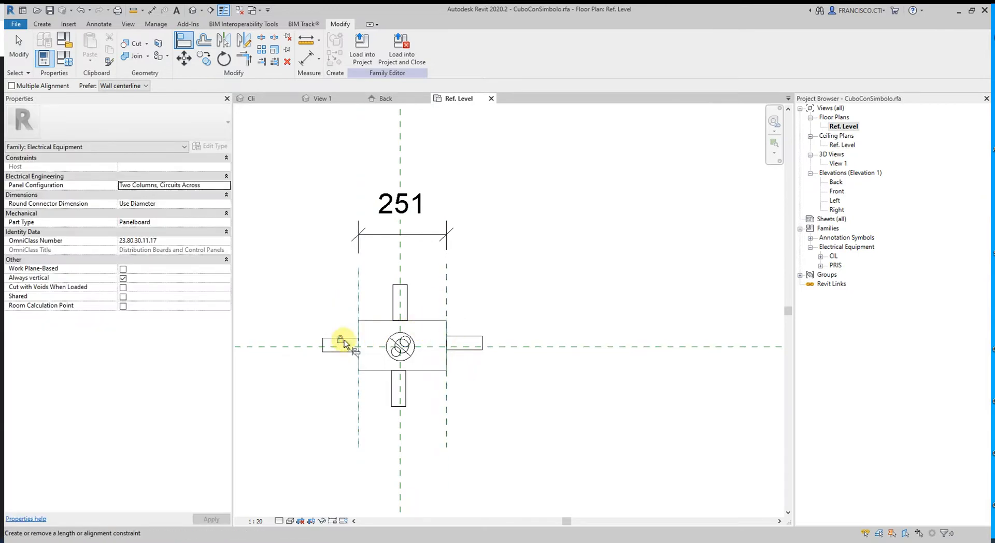
{"action": "key", "text": "Escape"}
{"action": "key", "text": "Escape"}
Step: Label the width dimension with a new instance family parameter named CTI_Ancho, grouped under Dimensions
{"action": "left_click", "coordinate": [416, 209]}
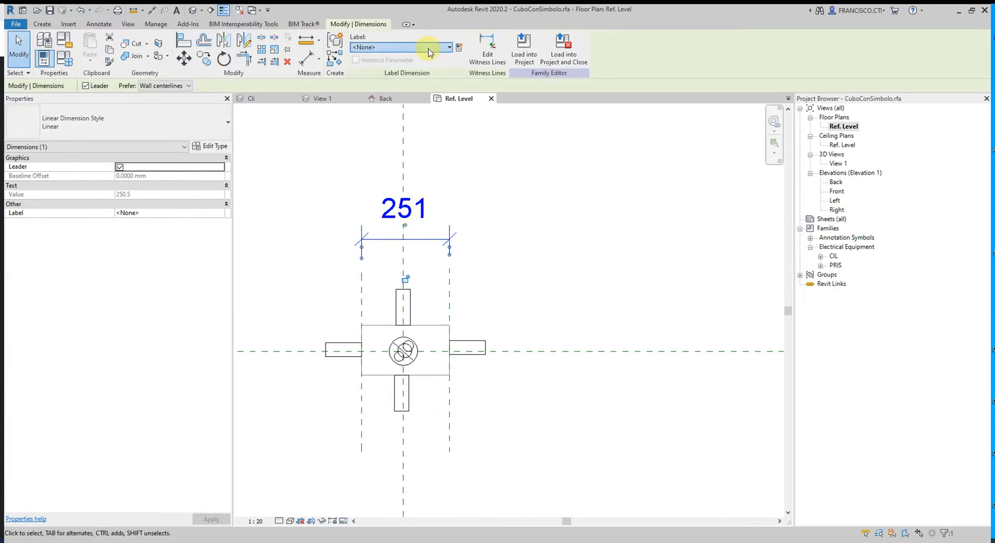
{"action": "left_click", "coordinate": [435, 47]}
{"action": "left_click", "coordinate": [436, 50]}
{"action": "left_click", "coordinate": [458, 47]}
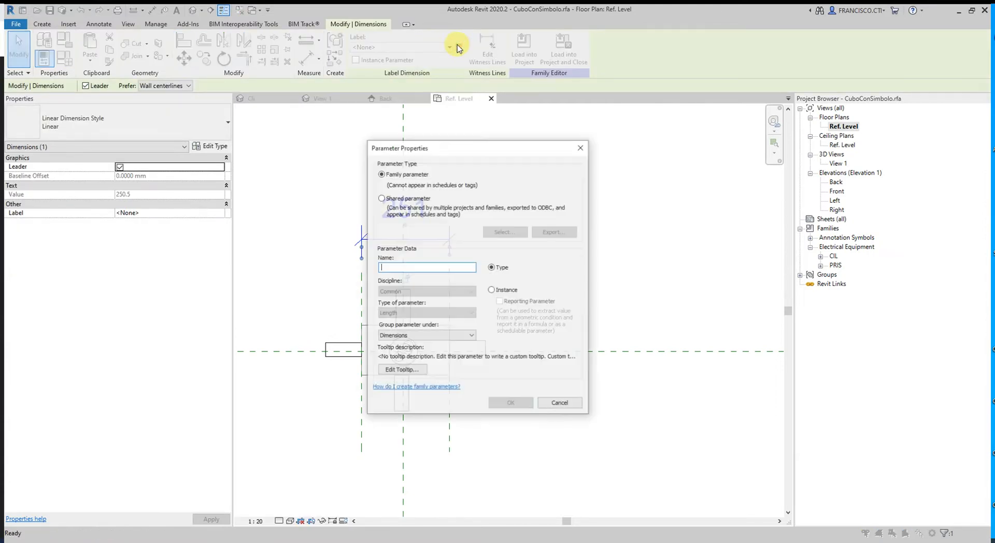
{"action": "type", "text": "CTI_Ancho"}
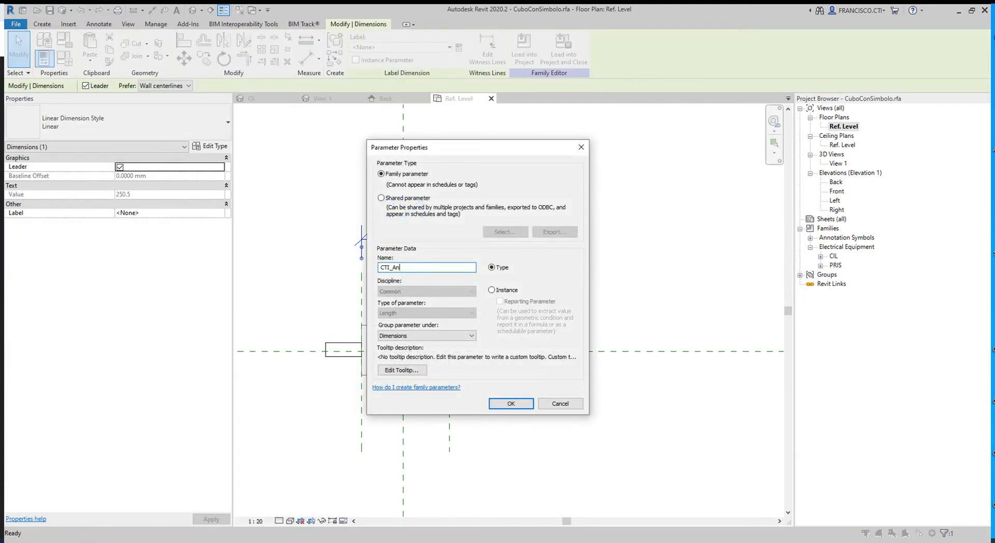
{"action": "left_click", "coordinate": [507, 291]}
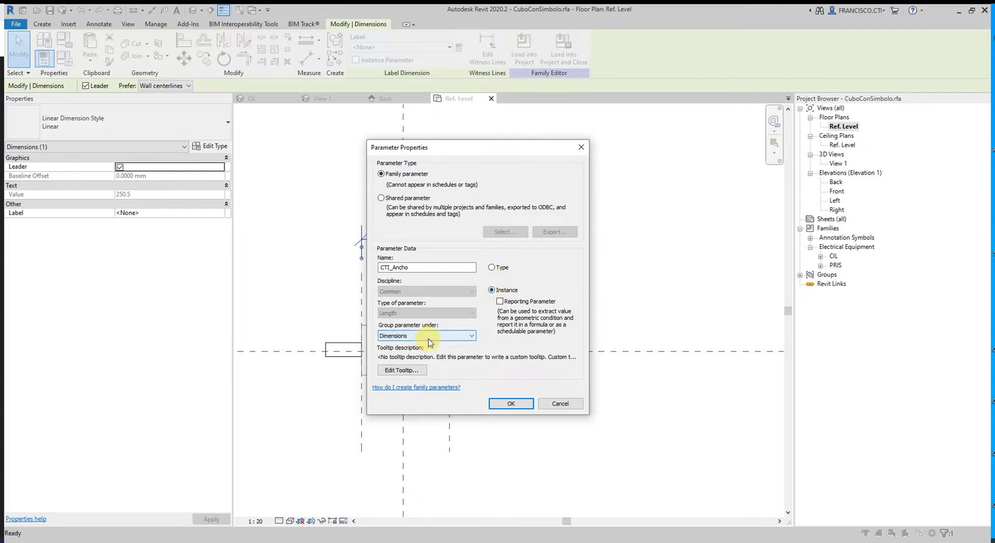
{"action": "left_click", "coordinate": [510, 403]}
{"action": "left_click", "coordinate": [535, 281]}
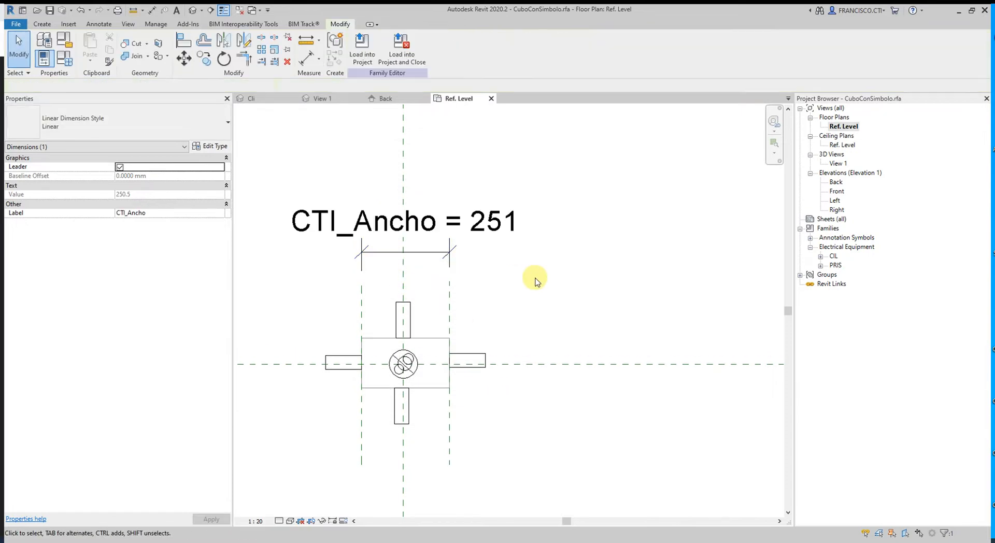
Step: Examine the CTI_Altura and CTI_Ancho dimension parameters of Tipo1 in the family types
{"action": "left_click", "coordinate": [68, 62]}
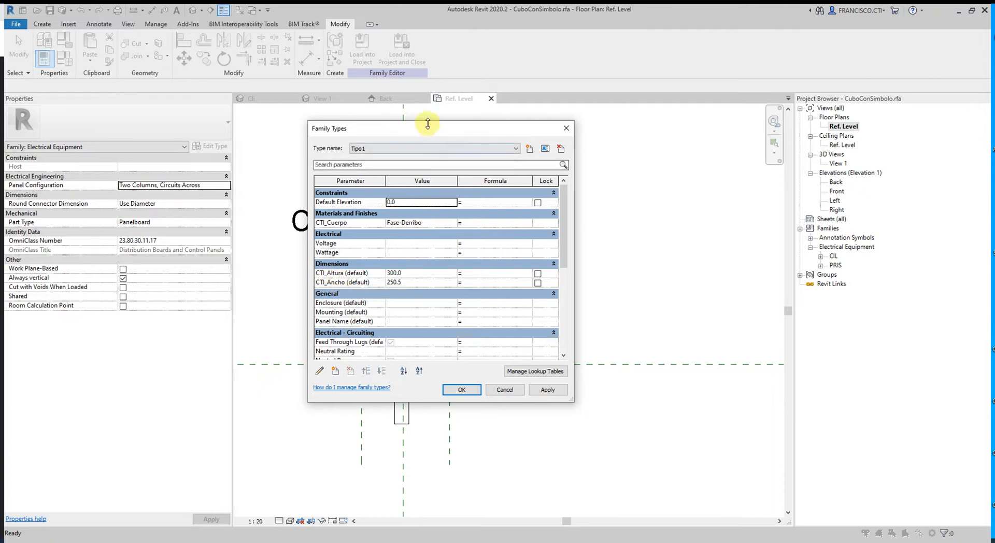
{"action": "left_click_drag", "start_coordinate": [436, 138], "coordinate": [423, 160]}
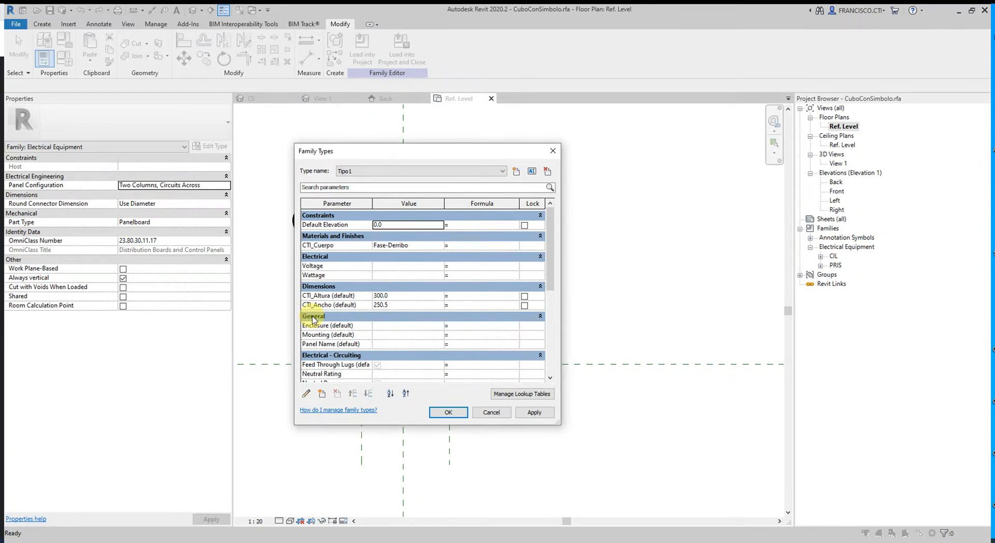
{"action": "left_click", "coordinate": [345, 295]}
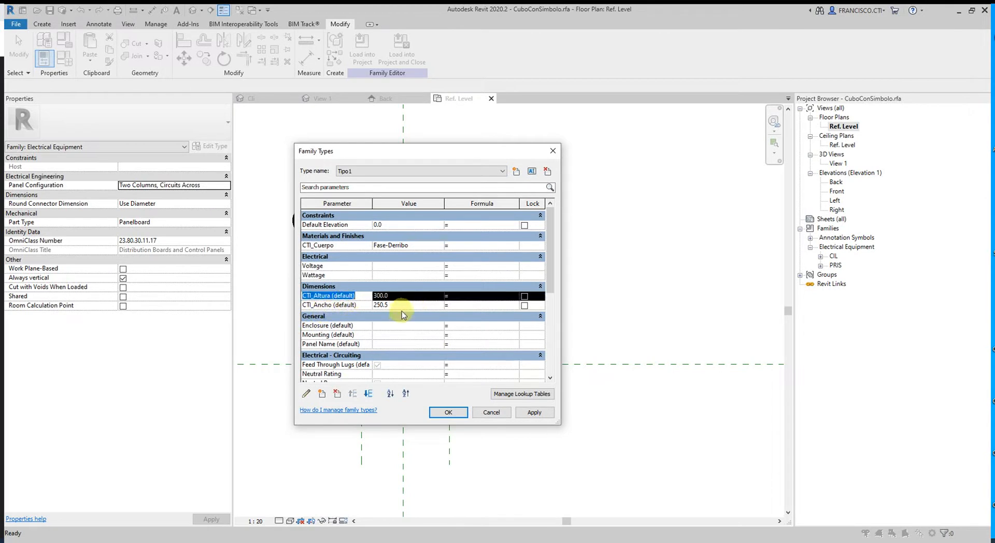
{"action": "left_click", "coordinate": [402, 306]}
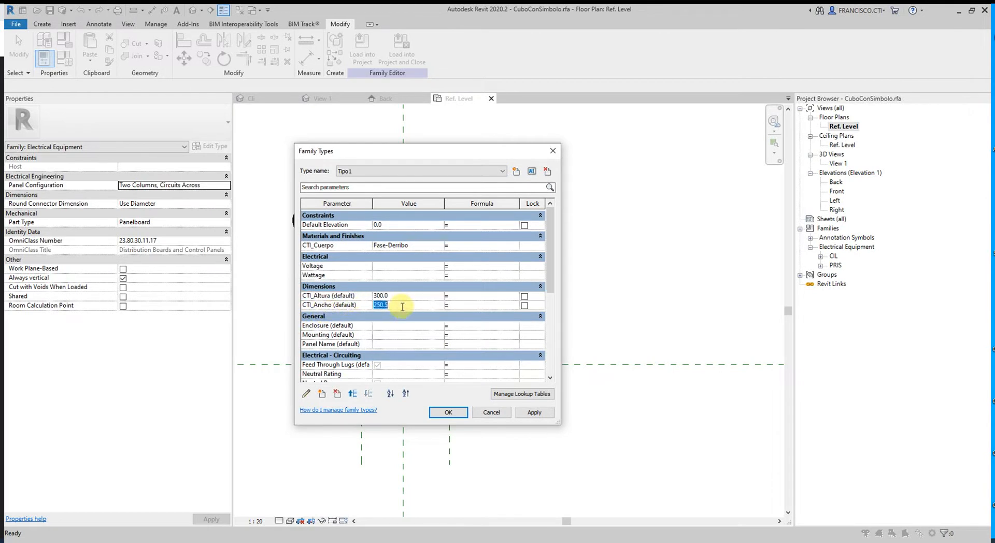
{"action": "left_click", "coordinate": [346, 307]}
{"action": "left_click", "coordinate": [385, 305]}
{"action": "left_click", "coordinate": [392, 305]}
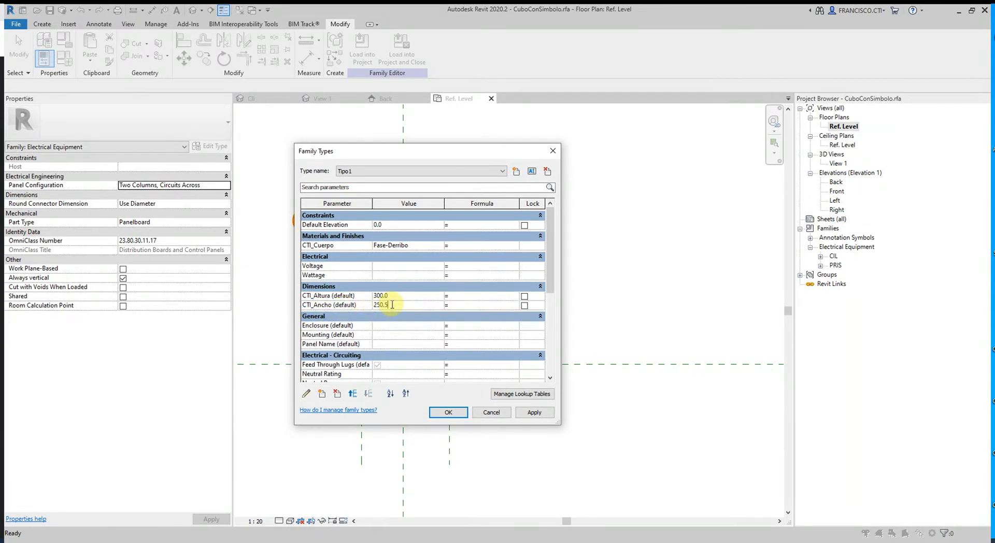
{"action": "left_click", "coordinate": [340, 295]}
{"action": "left_click", "coordinate": [420, 304]}
{"action": "left_click", "coordinate": [454, 305]}
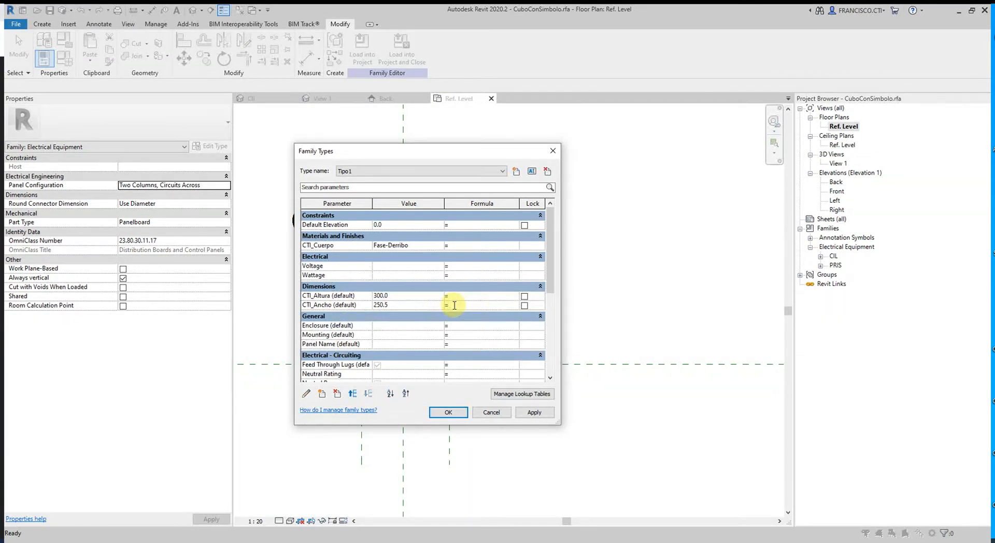
{"action": "left_click", "coordinate": [413, 305]}
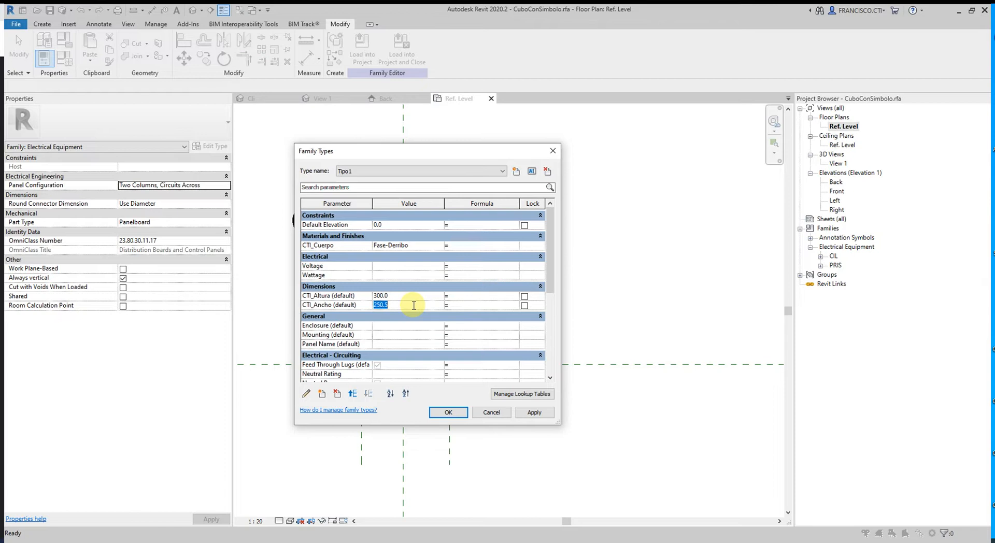
Step: Give CTI_Ancho the formula CTI_Altura * 0.6 and accept the family types
{"action": "left_click", "coordinate": [489, 305]}
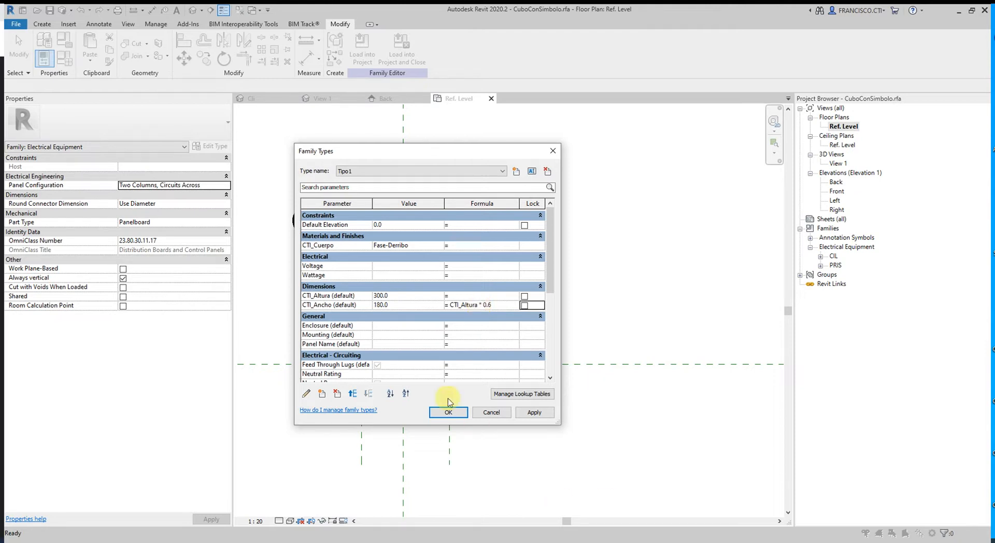
{"action": "left_click", "coordinate": [381, 310]}
{"action": "left_click", "coordinate": [493, 307]}
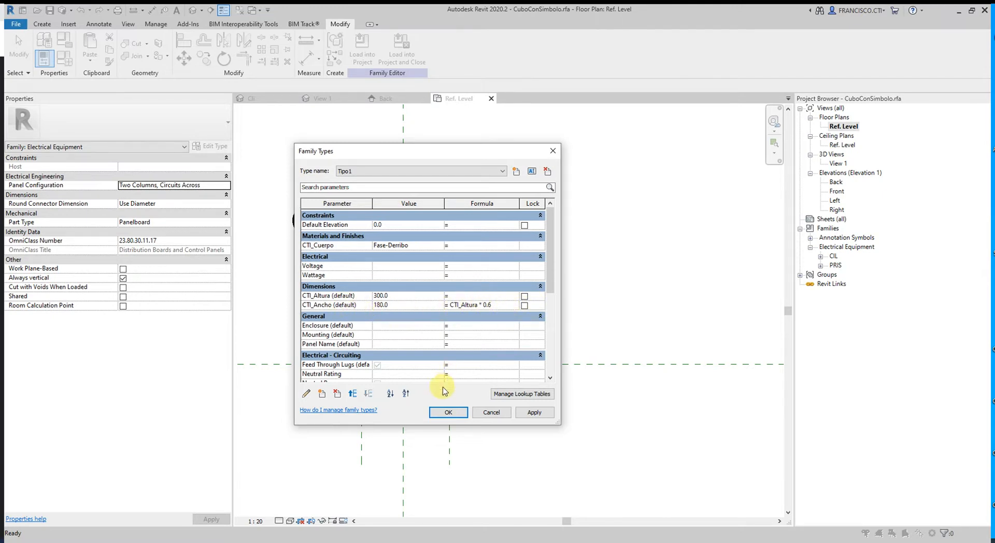
{"action": "left_click", "coordinate": [448, 412]}
Step: Dimension the body's two side reference planes together with the vertical center plane and make the segments equal
{"action": "middle_click_drag", "start_coordinate": [424, 356], "coordinate": [454, 314]}
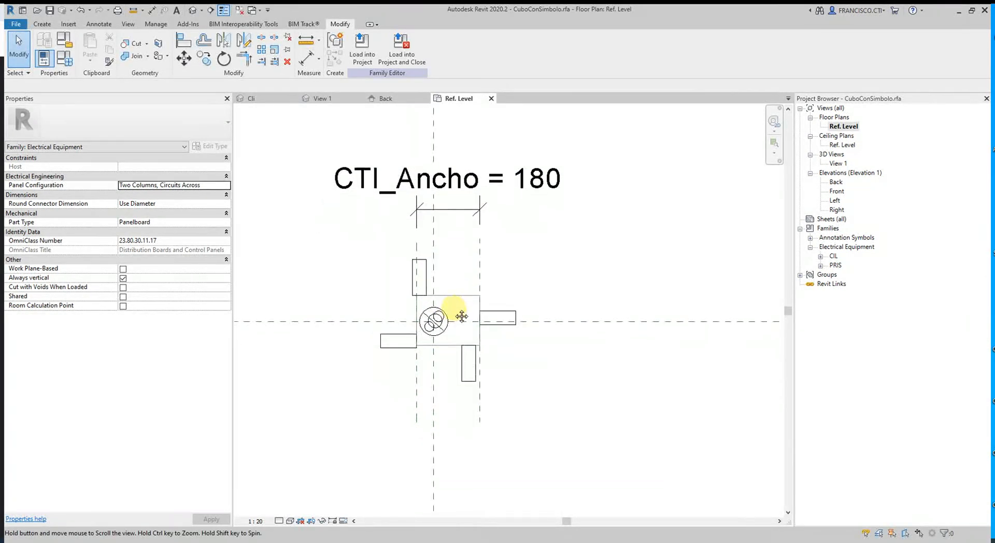
{"action": "scroll", "coordinate": [405, 299], "scroll_direction": "up", "scroll_amount": 1}
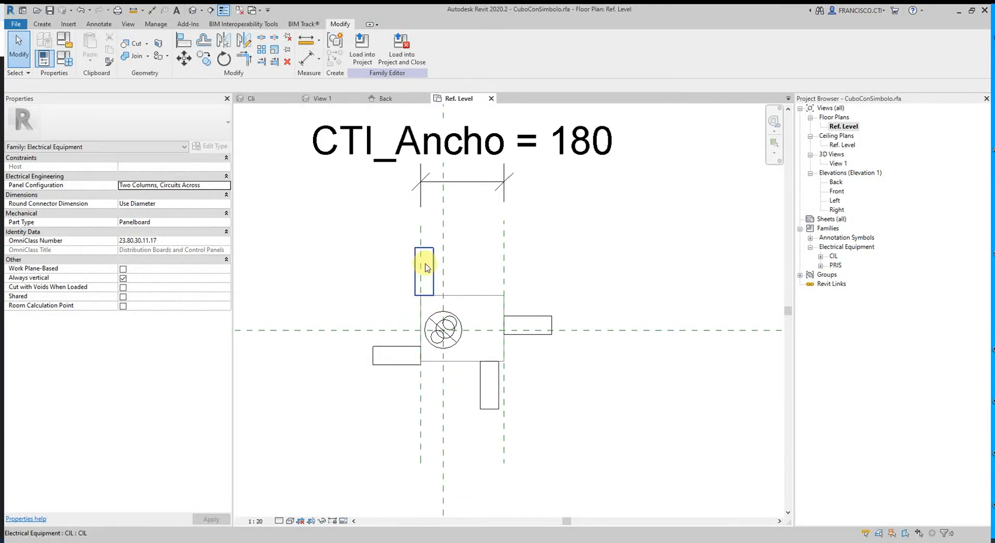
{"action": "scroll", "coordinate": [438, 282], "scroll_direction": "down", "scroll_amount": 1}
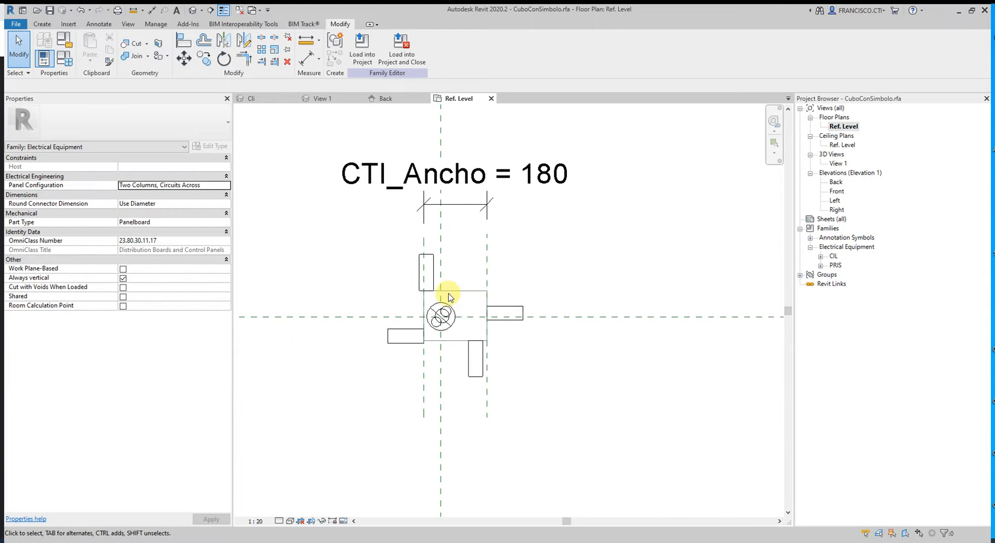
{"action": "scroll", "coordinate": [469, 317], "scroll_direction": "down", "scroll_amount": 1}
{"action": "key", "text": "d"}
{"action": "key", "text": "i"}
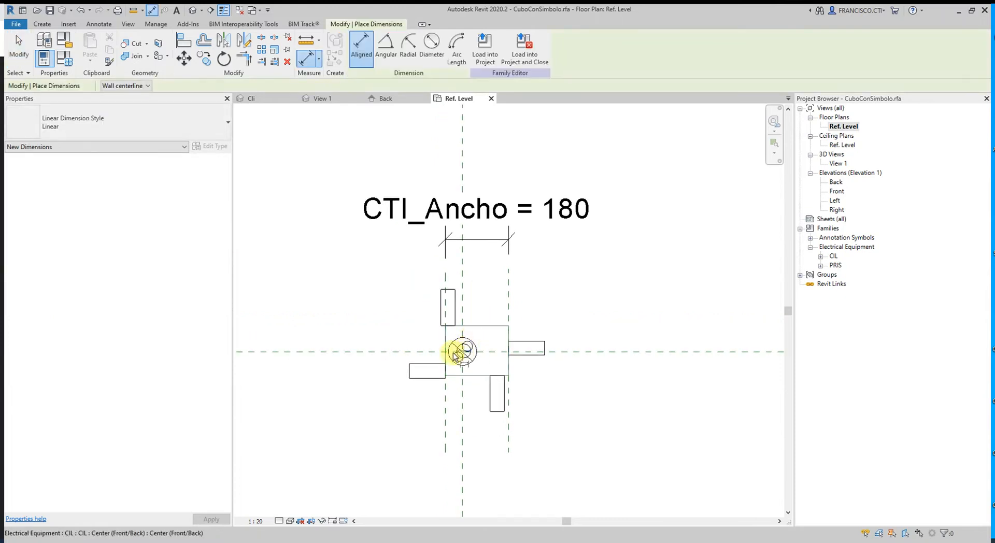
{"action": "left_click", "coordinate": [445, 420]}
{"action": "left_click", "coordinate": [463, 390]}
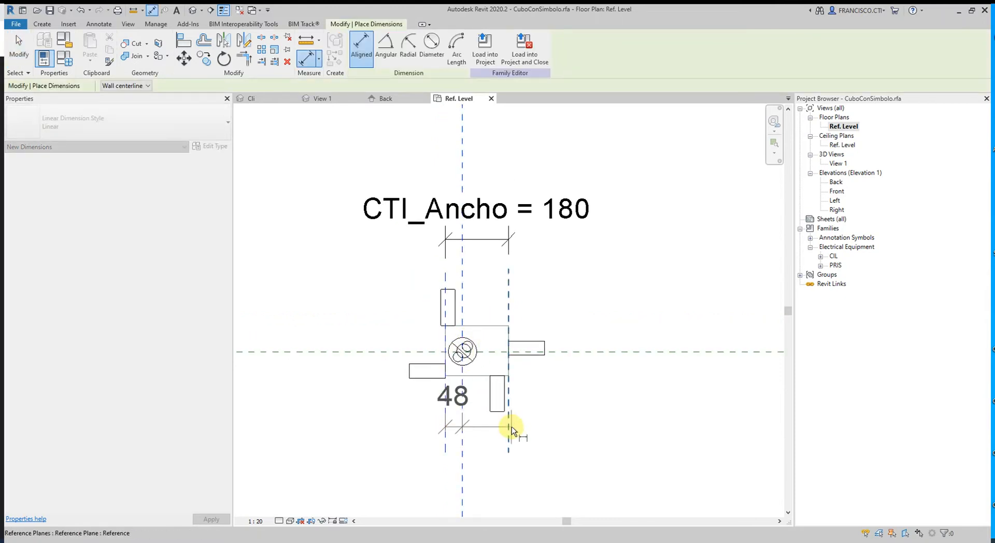
{"action": "left_click", "coordinate": [509, 427]}
{"action": "scroll", "coordinate": [502, 389], "scroll_direction": "down", "scroll_amount": 2}
{"action": "left_click", "coordinate": [595, 462]}
{"action": "left_click", "coordinate": [490, 420]}
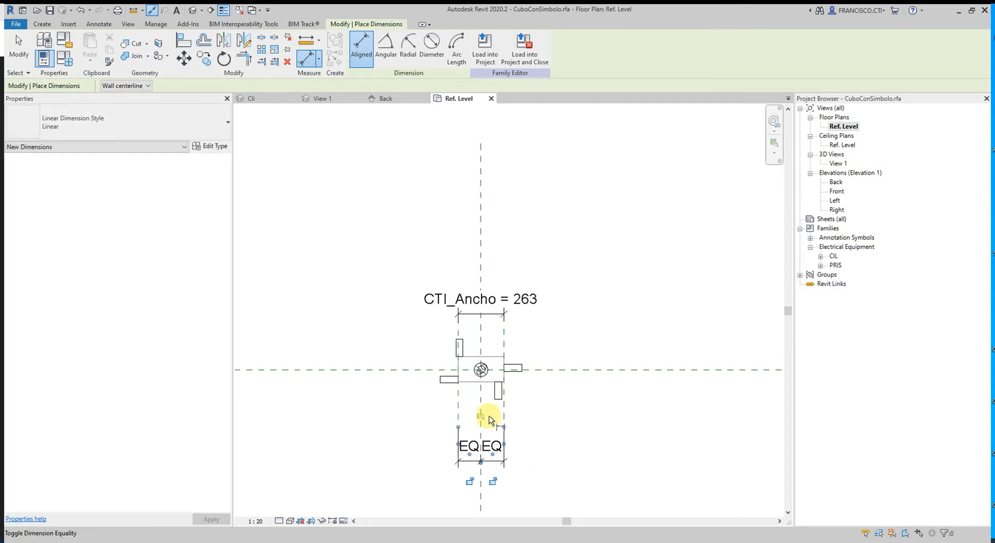
{"action": "scroll", "coordinate": [482, 413], "scroll_direction": "up", "scroll_amount": 2}
{"action": "middle_click_drag", "start_coordinate": [511, 375], "coordinate": [506, 390]}
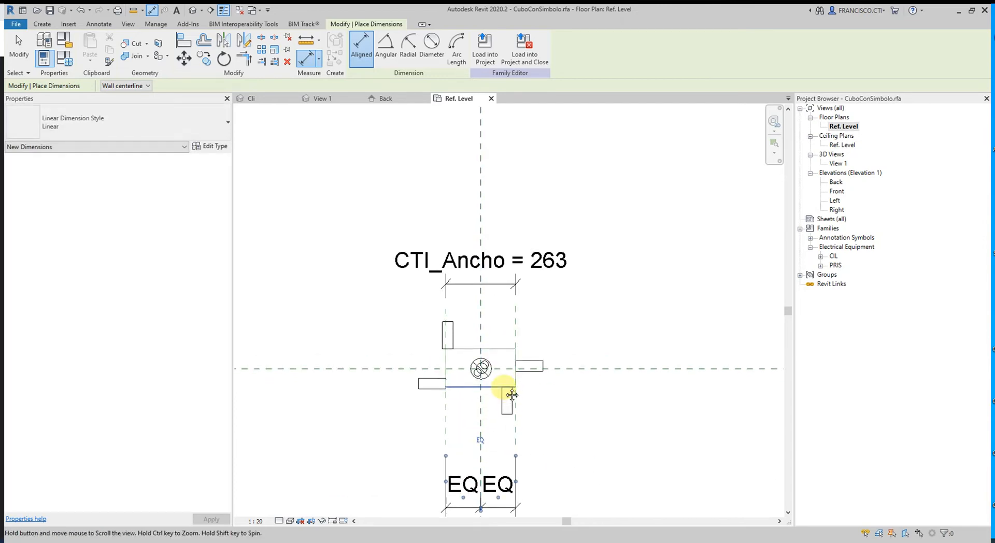
{"action": "left_click", "coordinate": [492, 386]}
{"action": "left_click", "coordinate": [492, 349]}
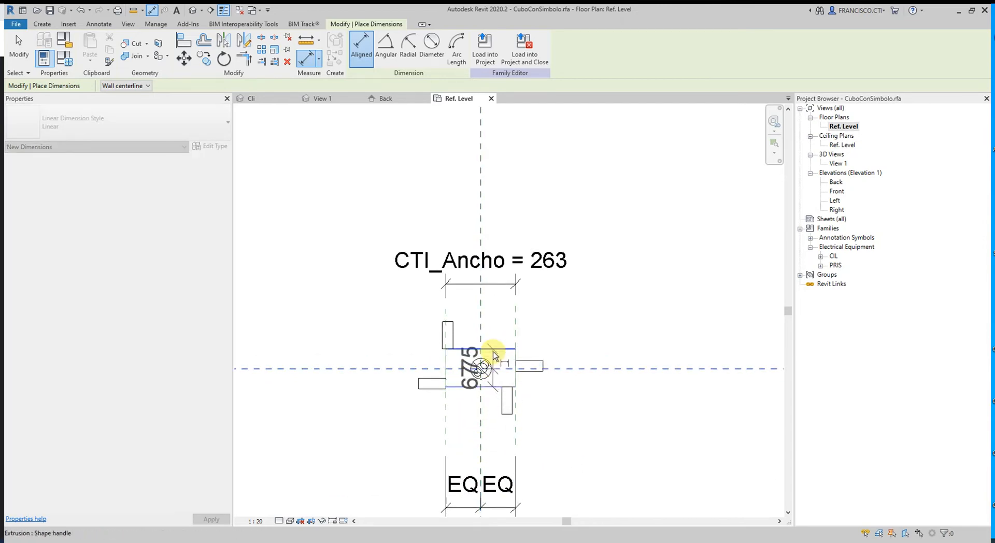
{"action": "left_click", "coordinate": [613, 358]}
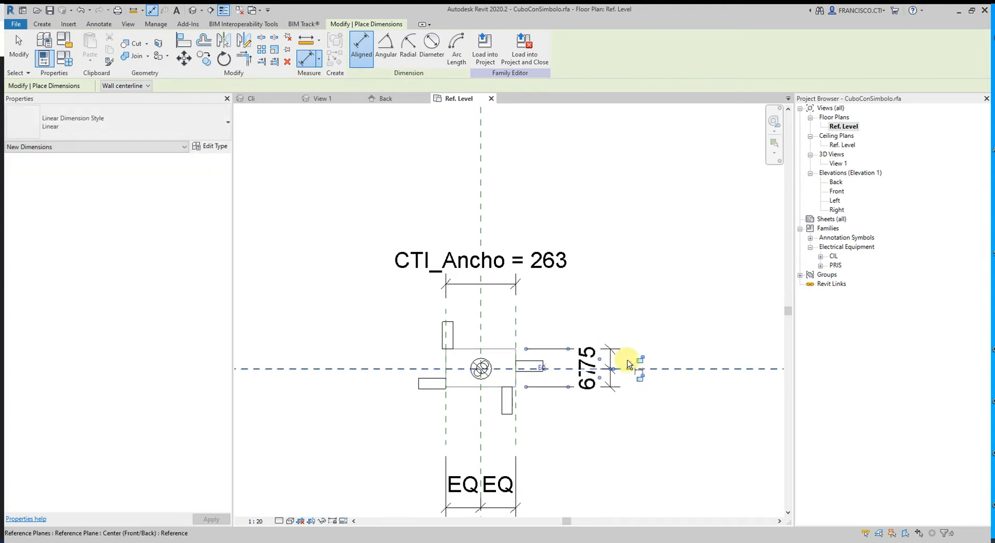
{"action": "key", "text": "Escape"}
{"action": "key", "text": "Escape"}
{"action": "left_click", "coordinate": [612, 362]}
{"action": "key", "text": "Delete"}
Step: Move the four CIL connectors around the body onto the center reference planes, so each sits midway along its side
{"action": "scroll", "coordinate": [427, 332], "scroll_direction": "up", "scroll_amount": 1}
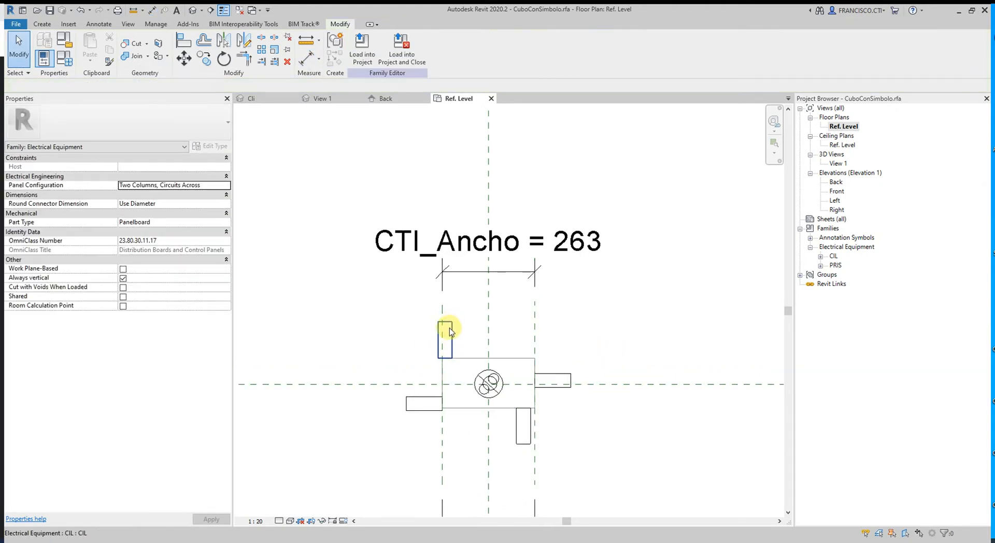
{"action": "left_click_drag", "start_coordinate": [447, 334], "coordinate": [486, 354]}
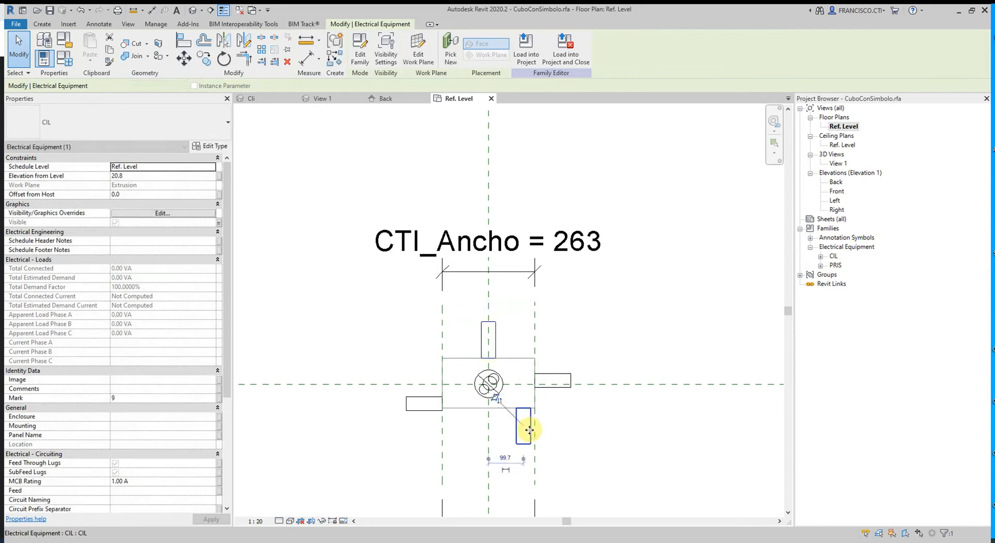
{"action": "left_click_drag", "start_coordinate": [523, 428], "coordinate": [492, 434]}
{"action": "mouse_move", "coordinate": [551, 388]}
{"action": "left_mouse_down"}
{"action": "mouse_move", "coordinate": [518, 393]}
{"action": "mouse_move", "coordinate": [552, 392]}
{"action": "left_mouse_up"}
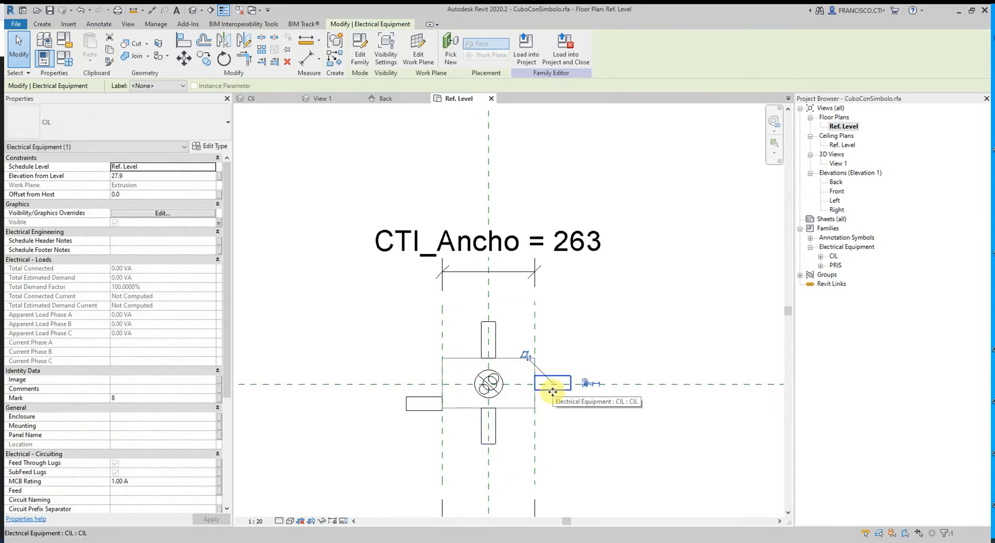
{"action": "left_click", "coordinate": [429, 402]}
{"action": "left_click_drag", "start_coordinate": [430, 403], "coordinate": [430, 394]}
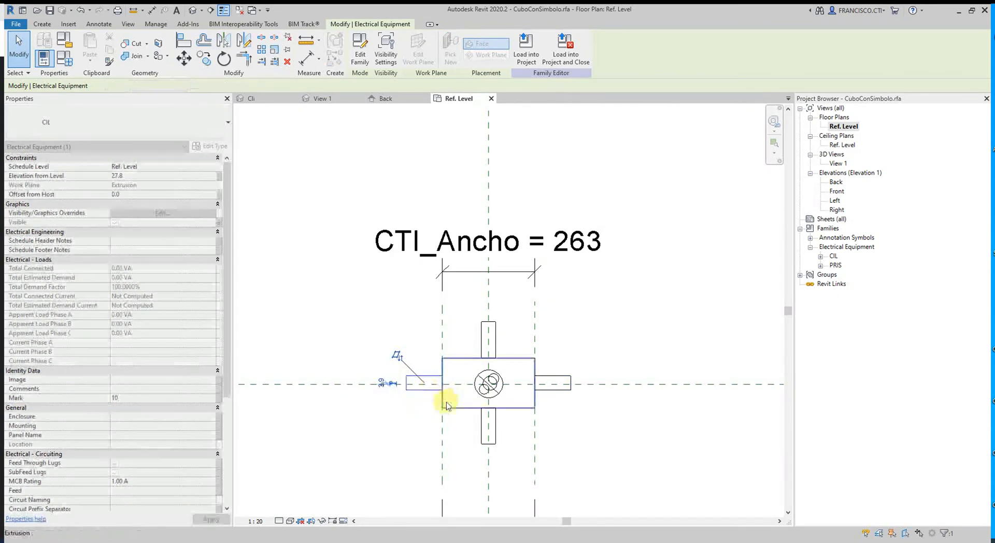
Step: Align the centerlines of the CIL connectors at the body's left and right sides to the Center (Front/Back) reference plane
{"action": "key", "text": "a"}
{"action": "key", "text": "l"}
{"action": "left_click", "coordinate": [370, 384]}
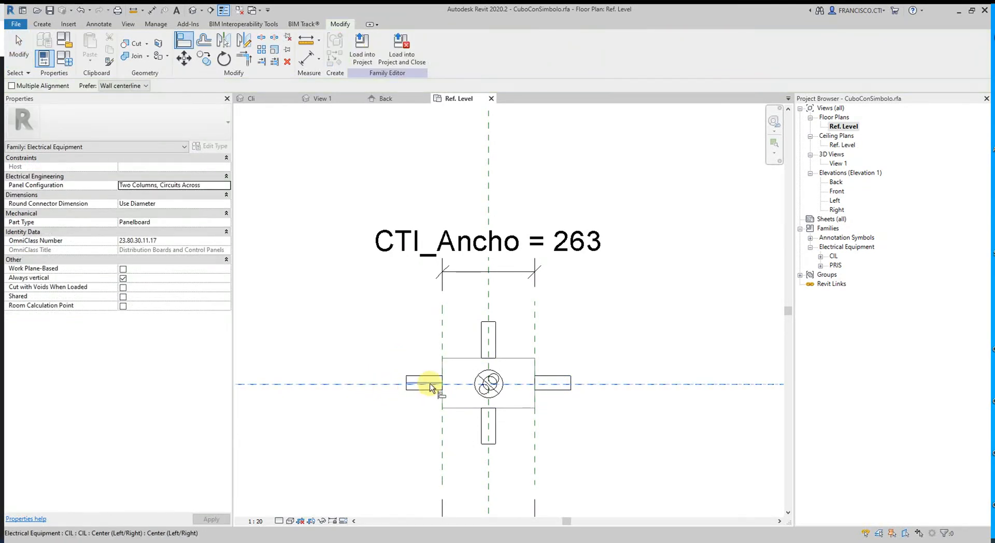
{"action": "left_click", "coordinate": [432, 385]}
{"action": "left_click", "coordinate": [527, 367]}
{"action": "left_click", "coordinate": [602, 387]}
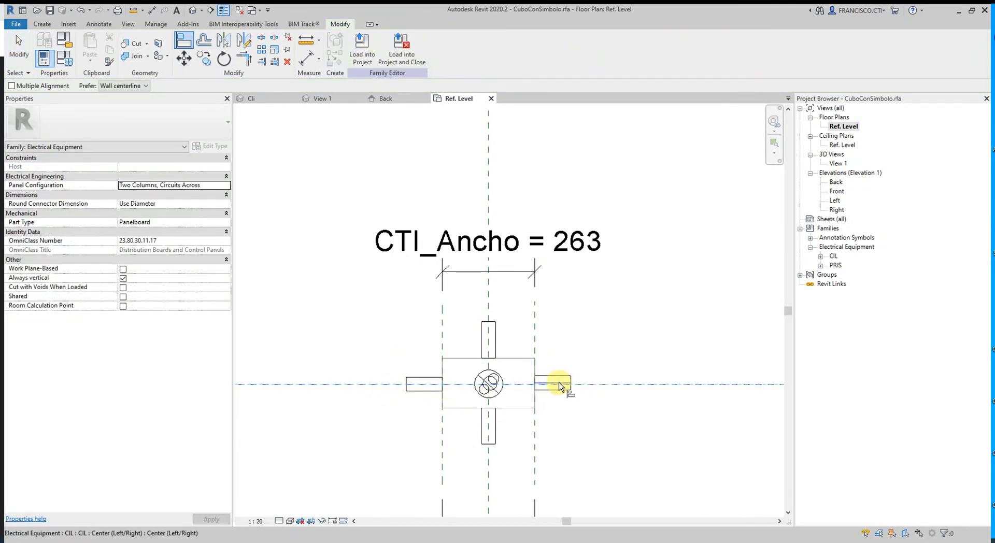
{"action": "left_click", "coordinate": [566, 390]}
Step: Align the centerlines of the CIL connectors above and below the body to the Center (Left/Right) reference plane
{"action": "left_click", "coordinate": [489, 311]}
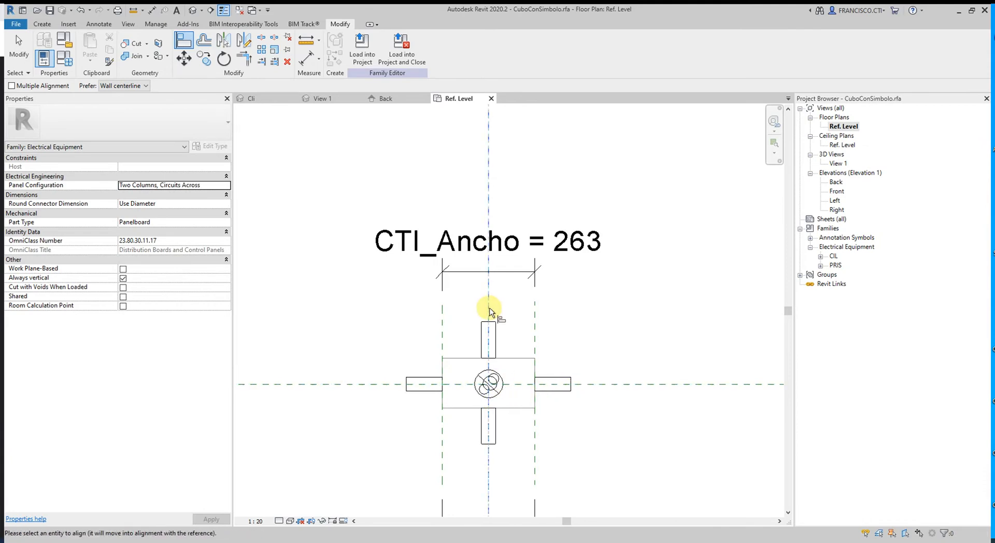
{"action": "left_click", "coordinate": [491, 329]}
{"action": "left_click", "coordinate": [505, 328]}
{"action": "left_click", "coordinate": [494, 464]}
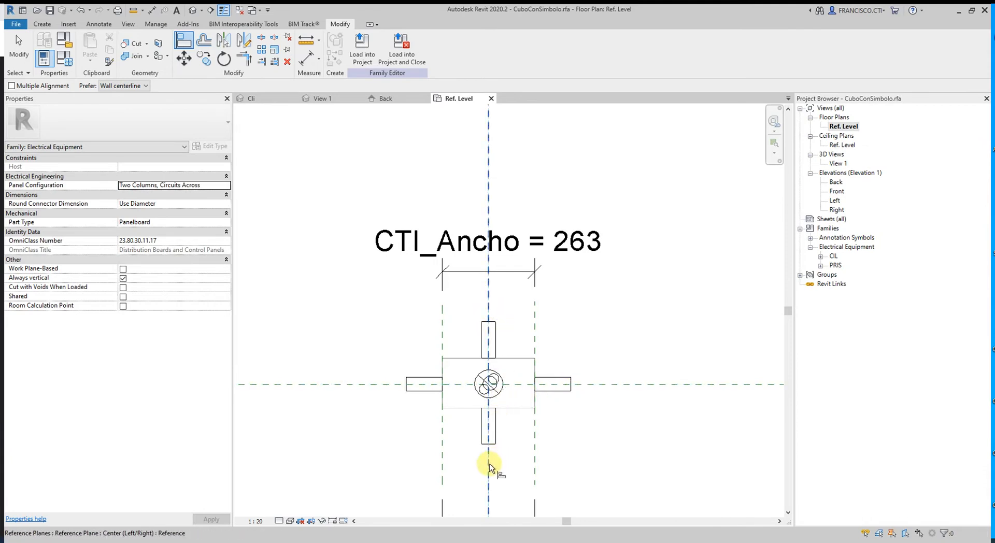
{"action": "left_click", "coordinate": [490, 432]}
{"action": "scroll", "coordinate": [486, 357], "scroll_direction": "down", "scroll_amount": 3}
{"action": "key", "text": "Escape"}
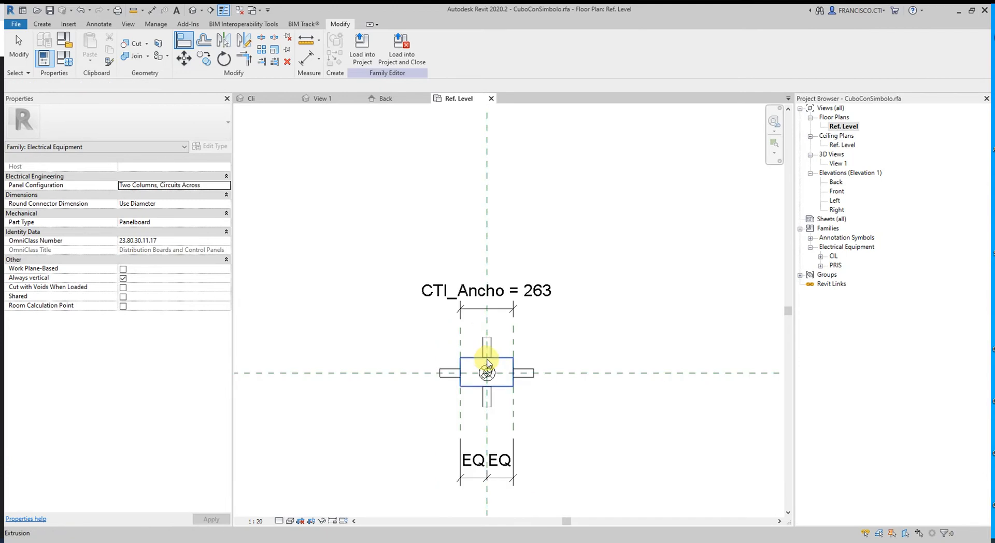
{"action": "key", "text": "Escape"}
Step: Switch to the 3D view View 1 and set CTI_Altura to 200 in the family types of Tipo1
{"action": "middle_click_drag", "start_coordinate": [544, 353], "coordinate": [460, 340]}
{"action": "double_click", "coordinate": [837, 163]}
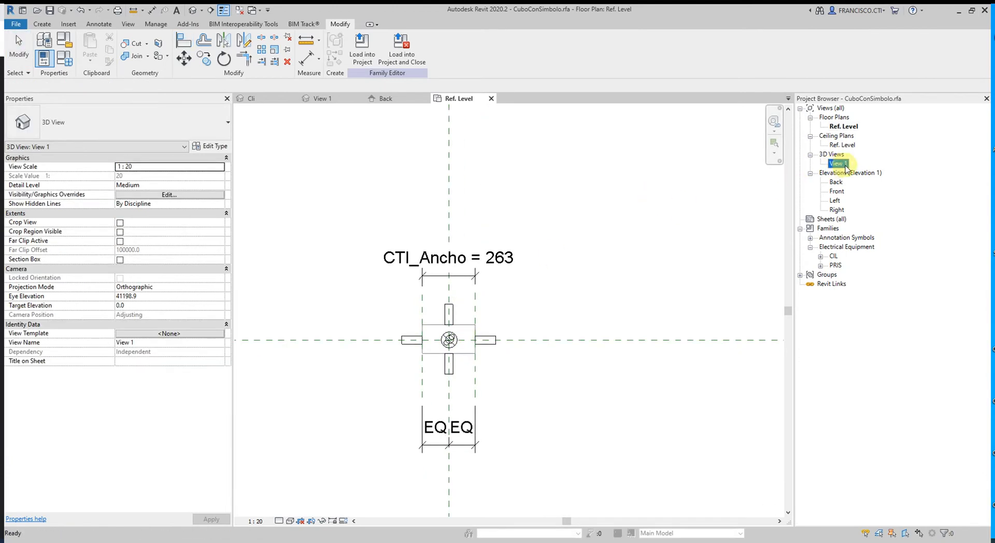
{"action": "middle_click_drag", "start_coordinate": [415, 306], "coordinate": [300, 259], "text": "shift"}
{"action": "left_click", "coordinate": [65, 67]}
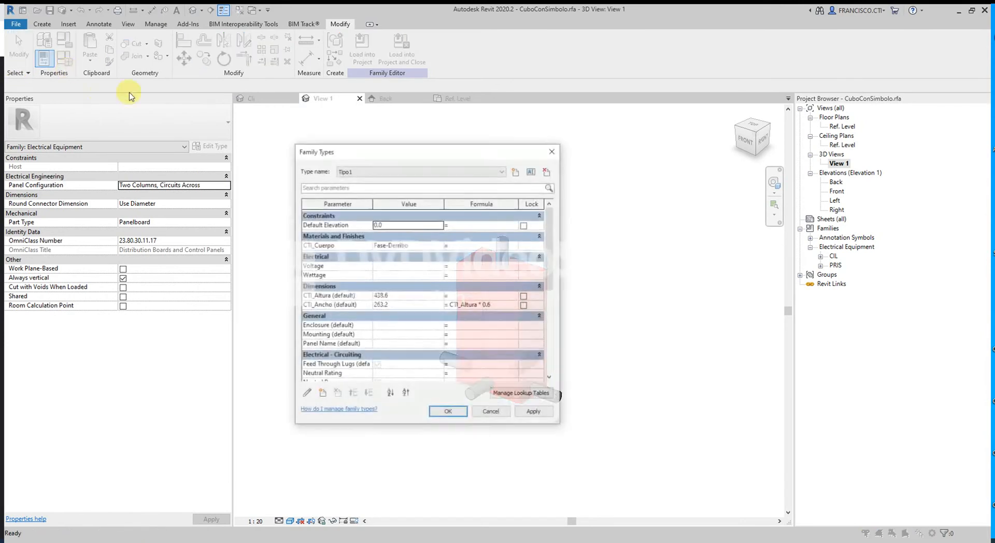
{"action": "left_click_drag", "start_coordinate": [433, 155], "coordinate": [217, 138]}
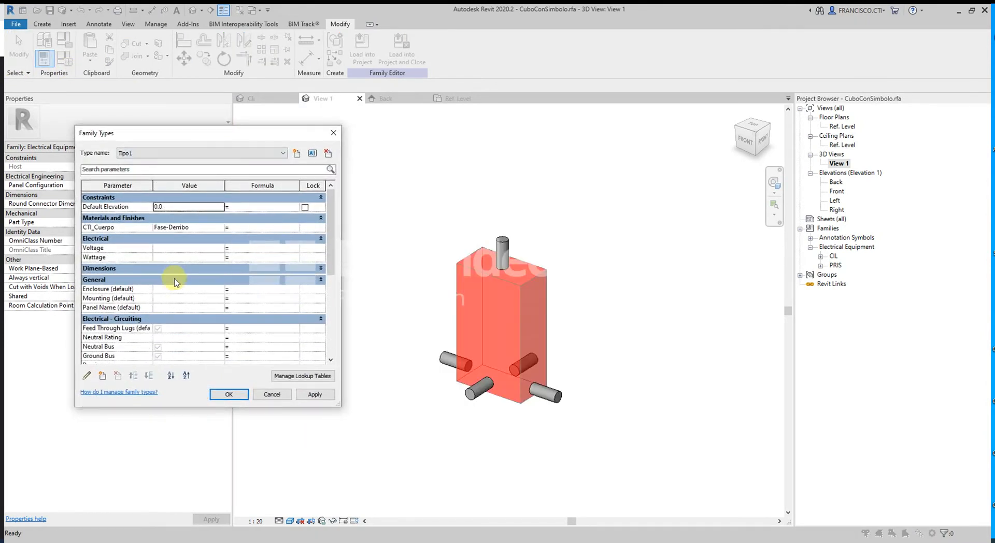
{"action": "left_click", "coordinate": [184, 278]}
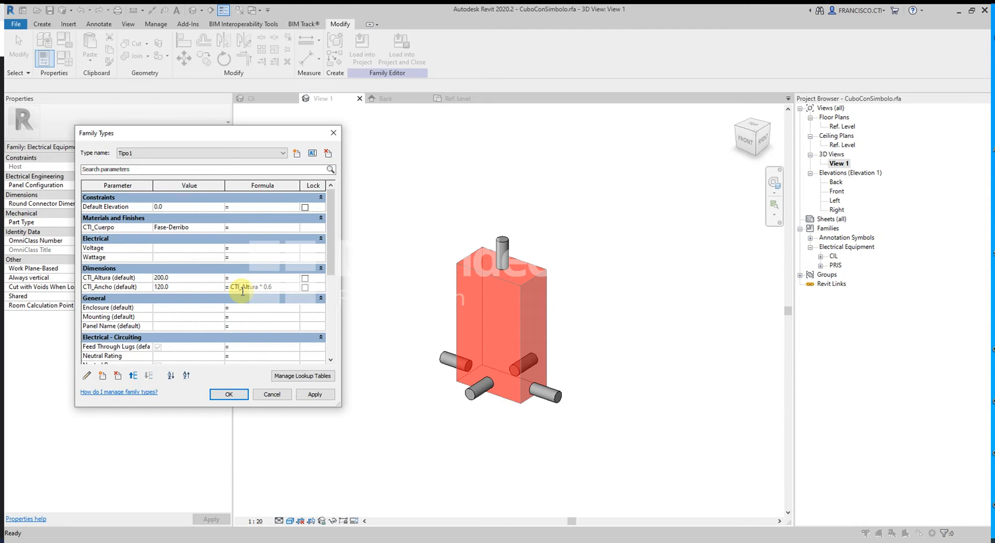
{"action": "left_click", "coordinate": [174, 288]}
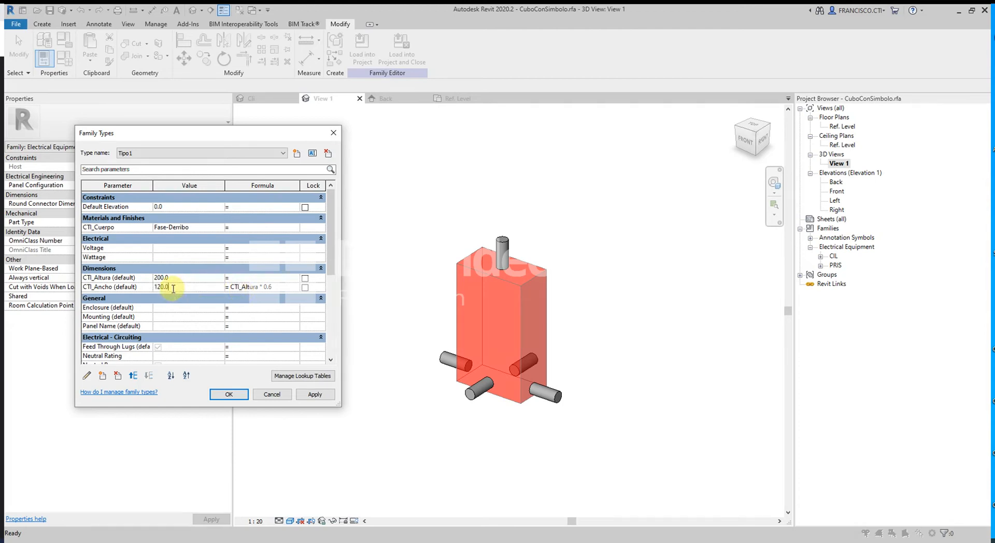
Step: Set CTI_Altura to 300 for Tipo1 and accept the family types
{"action": "left_click", "coordinate": [162, 277]}
{"action": "left_click_drag", "start_coordinate": [178, 278], "coordinate": [137, 283]}
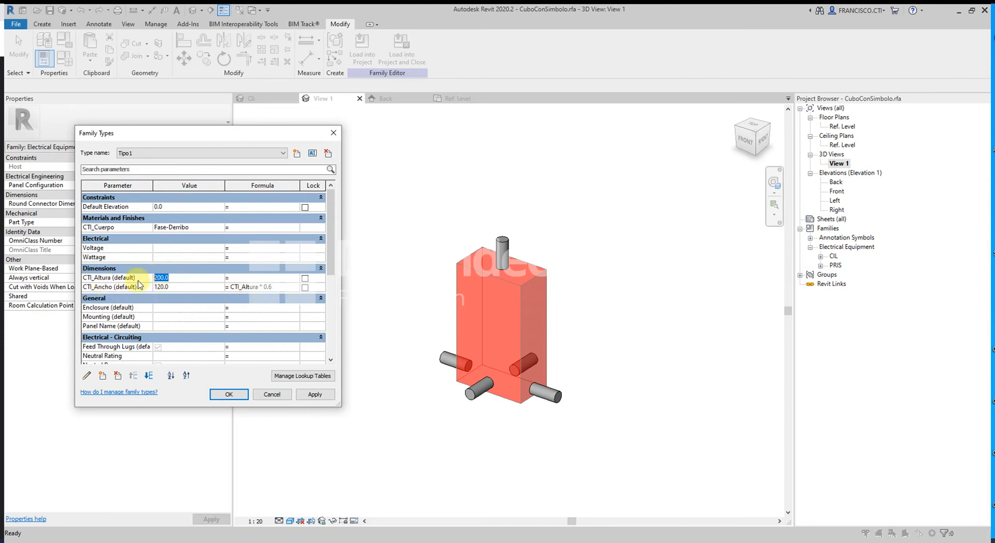
{"action": "type", "text": "300"}
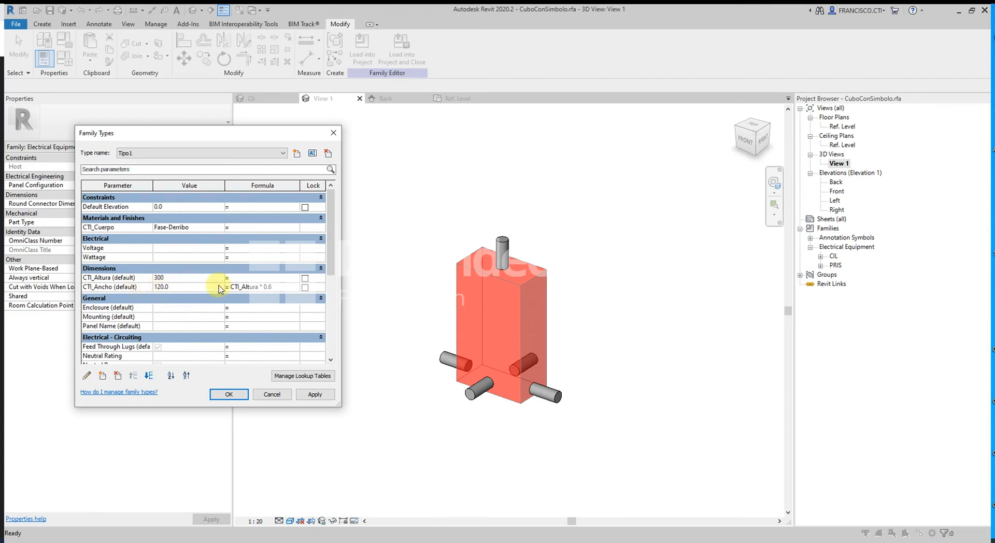
{"action": "left_click", "coordinate": [176, 287]}
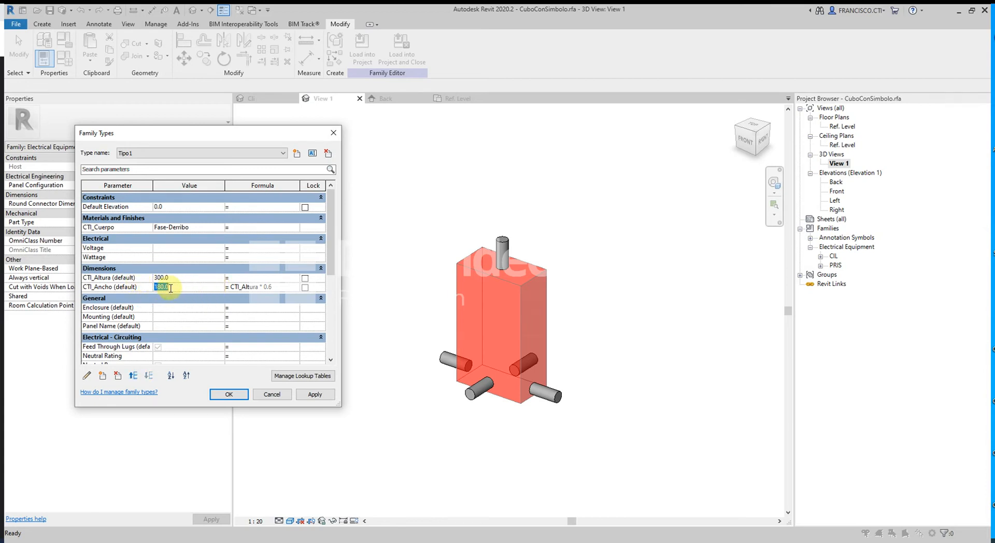
{"action": "left_click", "coordinate": [230, 395]}
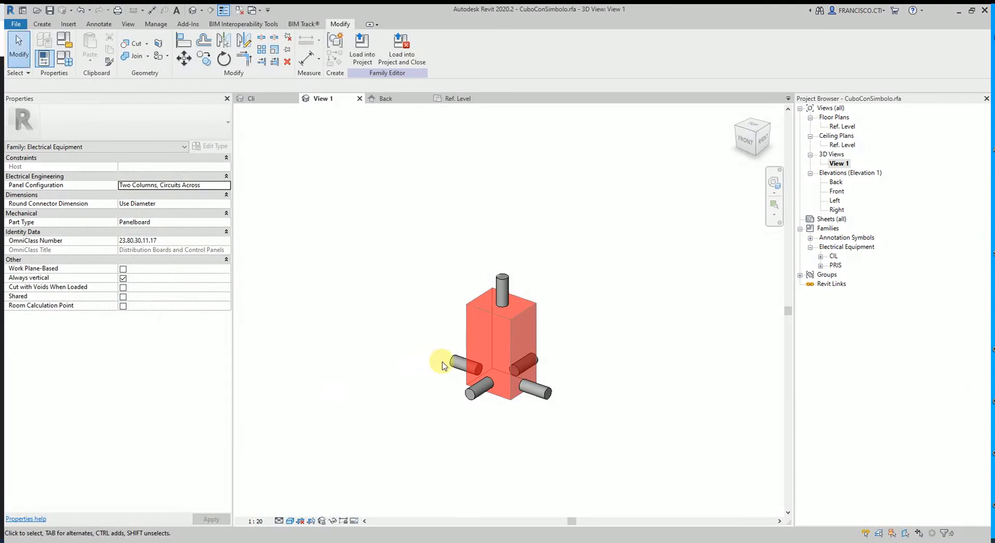
Step: Save the family over the existing CuboConSimbolo.rfa, load it into the project and close the family
{"action": "middle_click_drag", "start_coordinate": [442, 361], "coordinate": [434, 384]}
{"action": "middle_click_drag", "start_coordinate": [414, 264], "coordinate": [432, 227]}
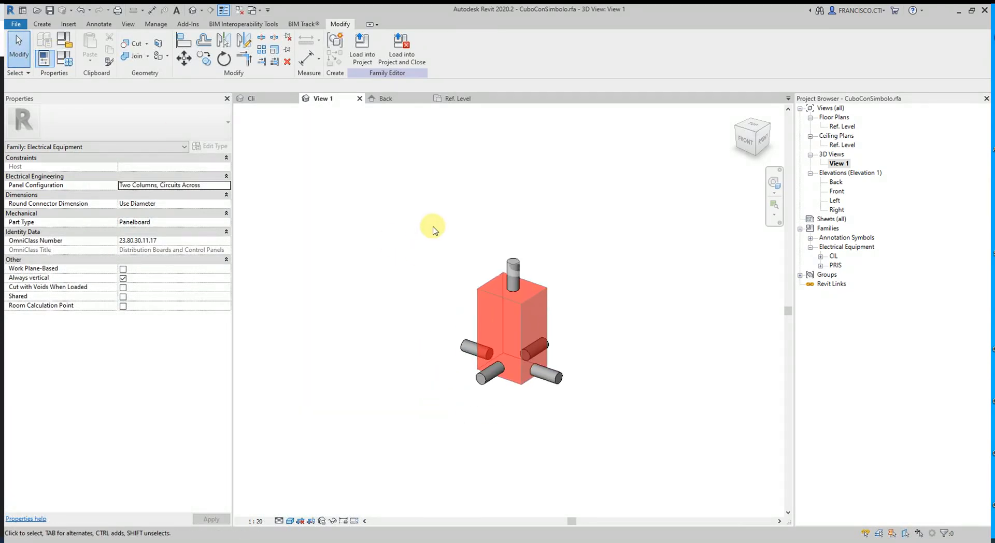
{"action": "key", "text": "ctrl+s"}
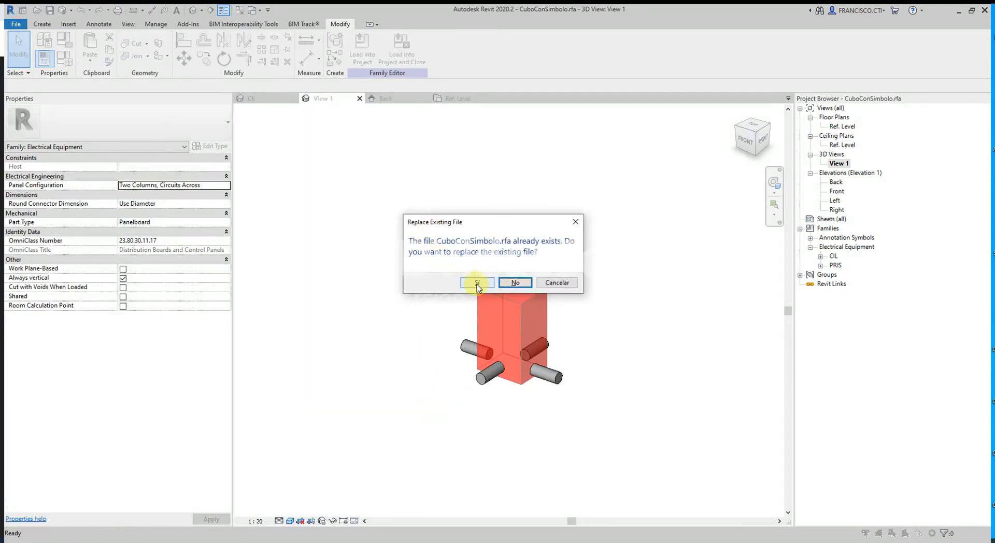
{"action": "left_click", "coordinate": [477, 283]}
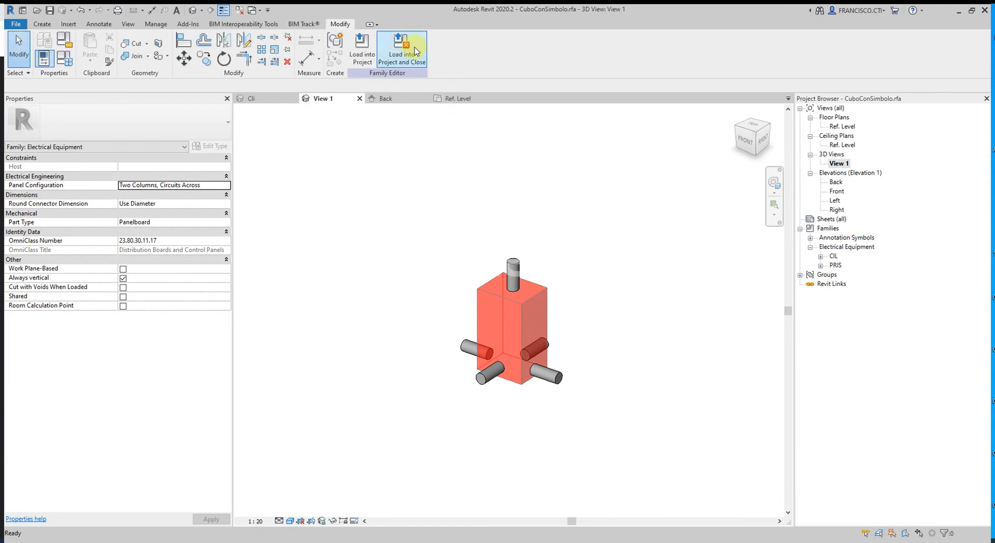
{"action": "left_click", "coordinate": [416, 51]}
{"action": "left_click", "coordinate": [506, 247]}
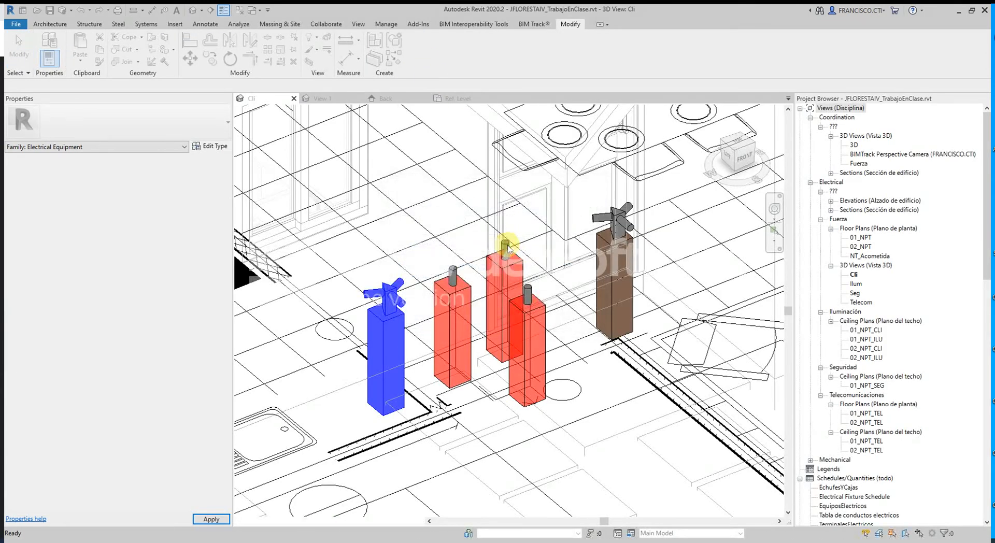
Step: Set CTI_Altura to 100 mm for the leftmost CuboConSimbolo Tipo2 instance in the Cli view, then deselect it
{"action": "left_click", "coordinate": [378, 337]}
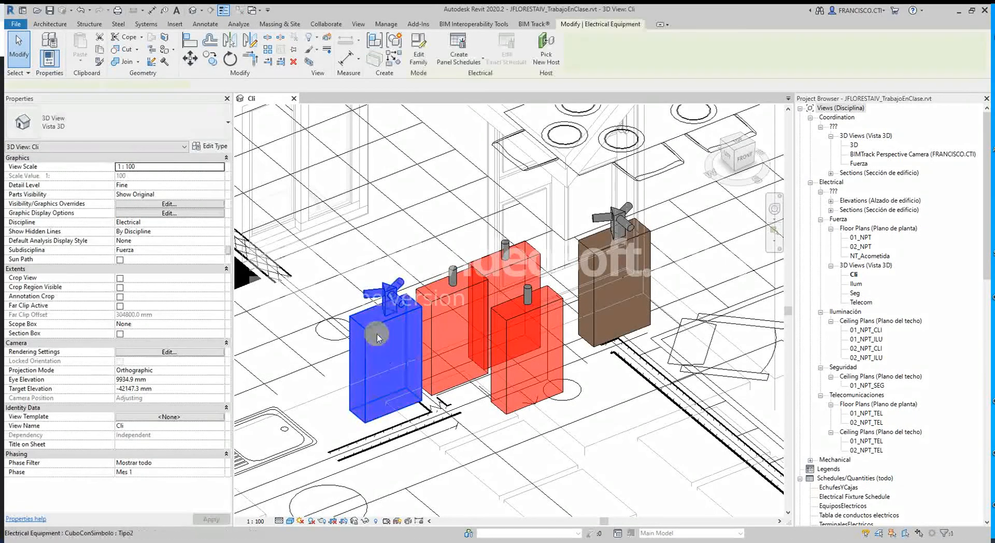
{"action": "scroll", "coordinate": [358, 363], "scroll_direction": "up", "scroll_amount": 3}
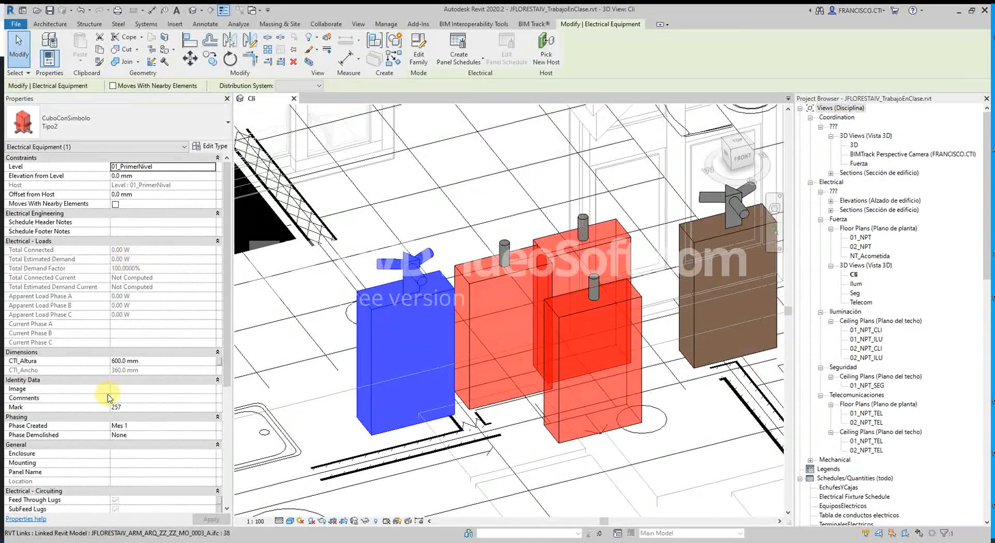
{"action": "scroll", "coordinate": [127, 338], "scroll_direction": "down", "scroll_amount": 5}
{"action": "left_click", "coordinate": [151, 240]}
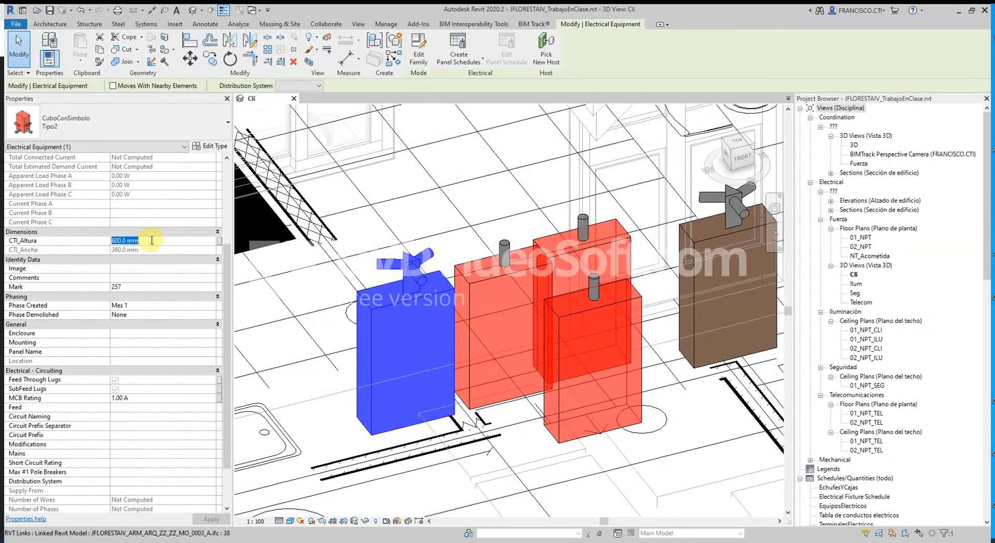
{"action": "type", "text": "100"}
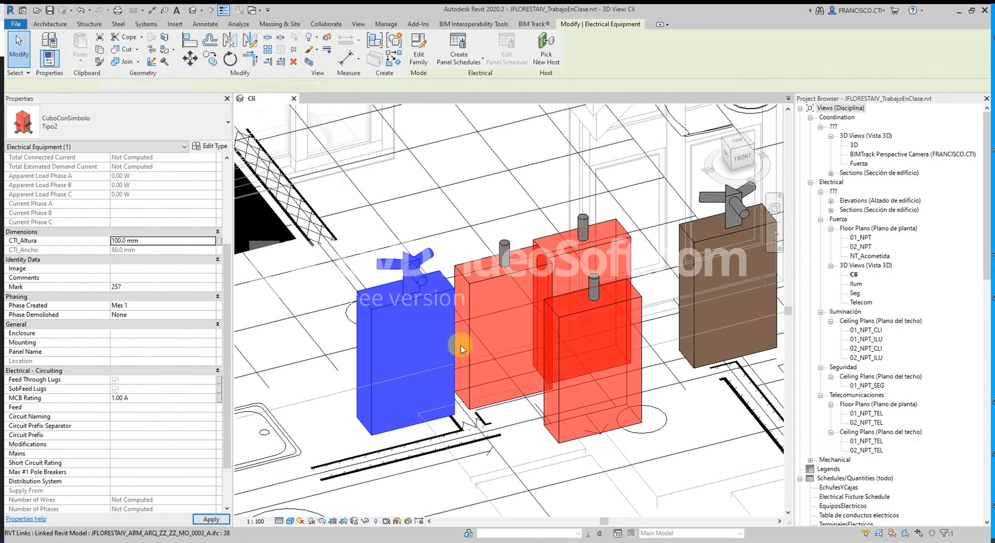
{"action": "scroll", "coordinate": [430, 368], "scroll_direction": "up", "scroll_amount": 5}
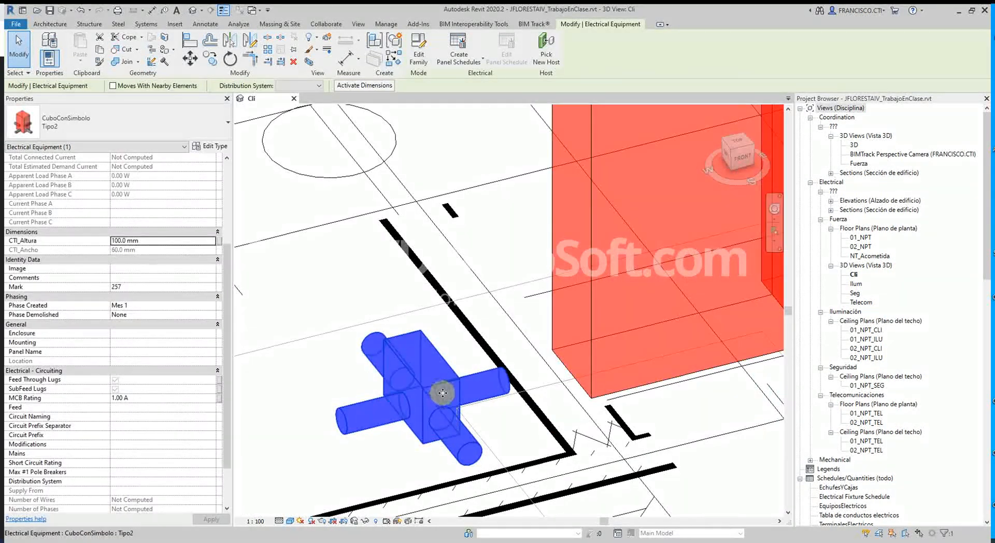
{"action": "scroll", "coordinate": [435, 388], "scroll_direction": "down", "scroll_amount": 6}
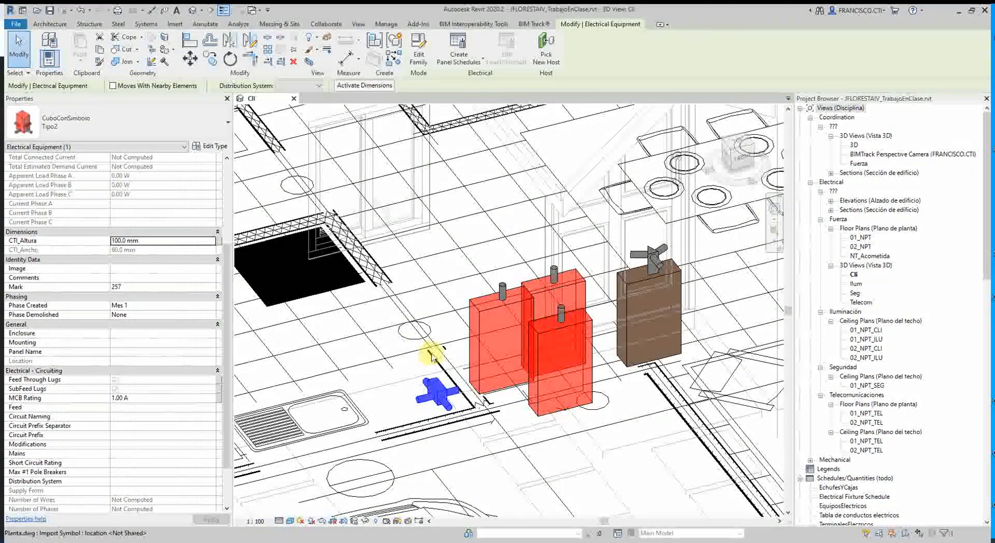
{"action": "middle_click_drag", "start_coordinate": [463, 273], "coordinate": [463, 300]}
{"action": "left_click", "coordinate": [457, 280]}
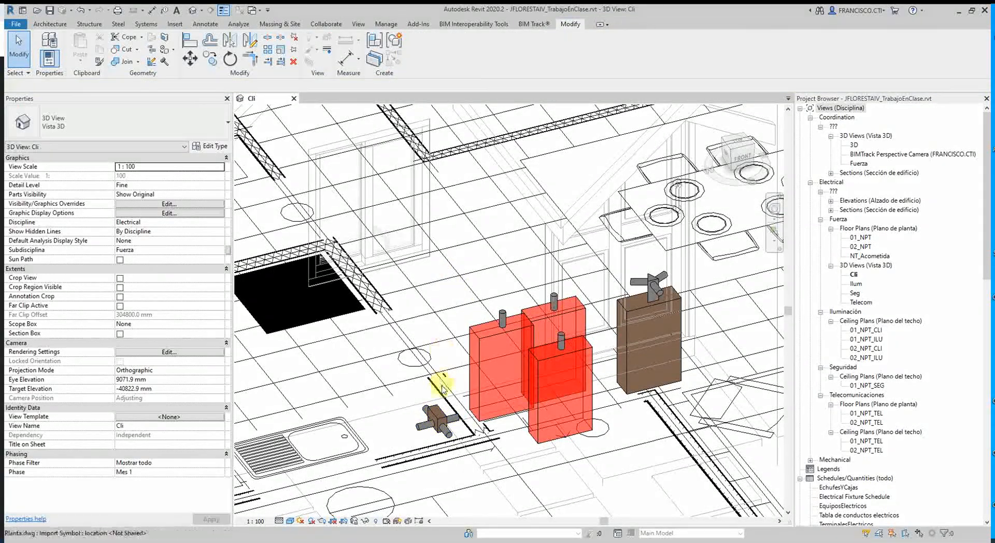